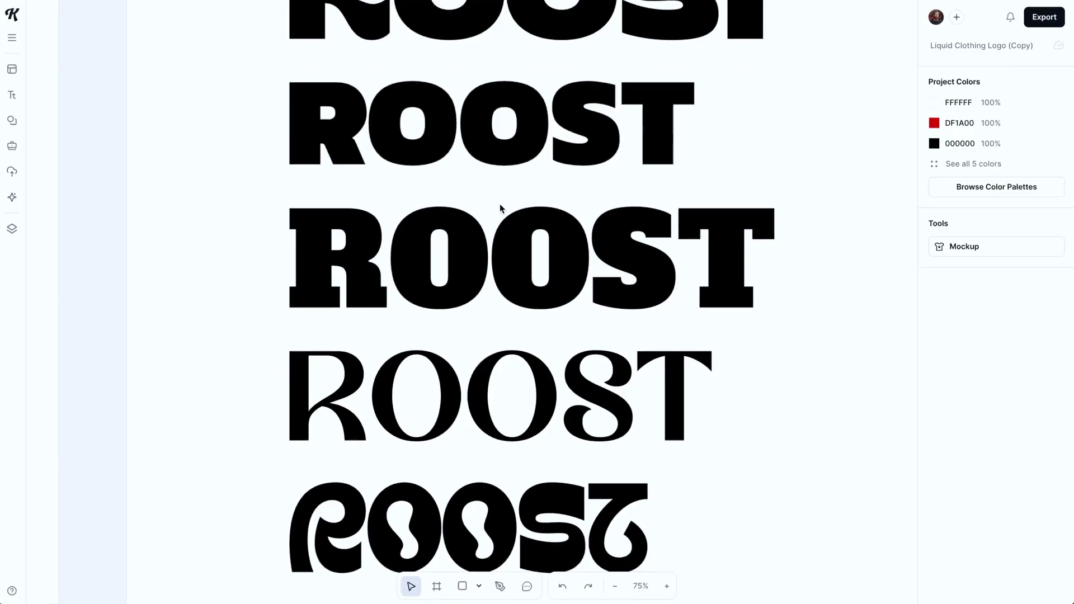
# Scroll through the Etsy shop listings and the Urban Outfitters orange tumbler product page.
pyautogui.scroll(-10, 498, 207)
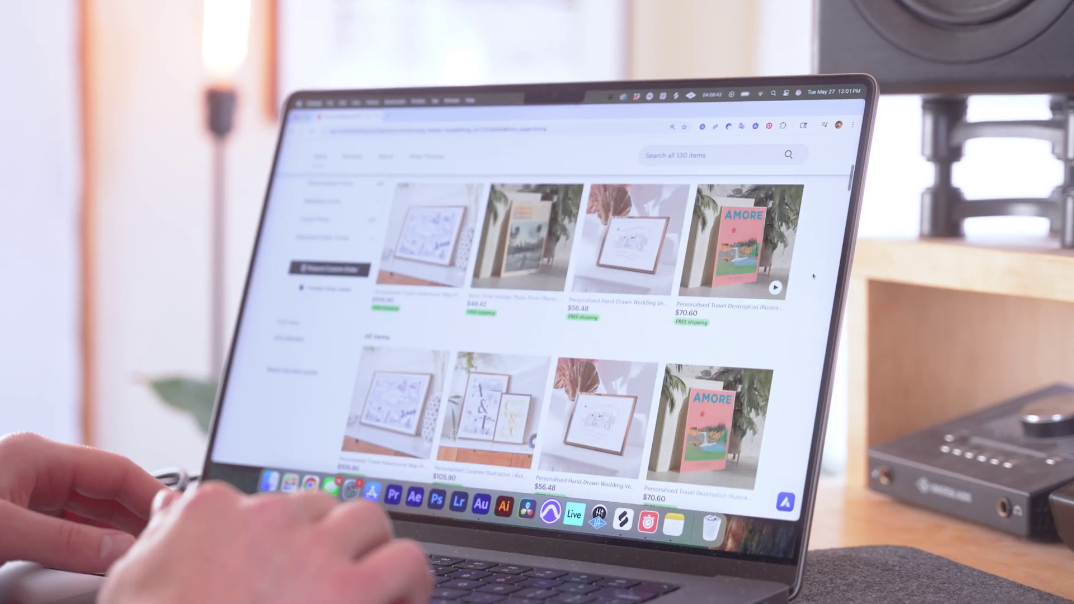
pyautogui.scroll(-5, 811, 275)
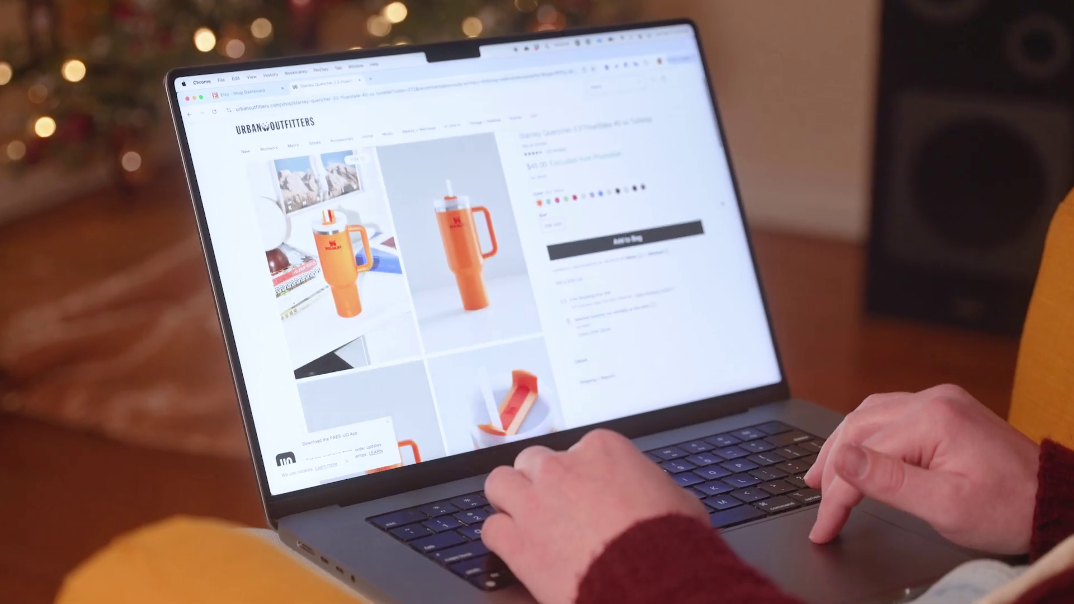
pyautogui.scroll(-5, 335, 251)
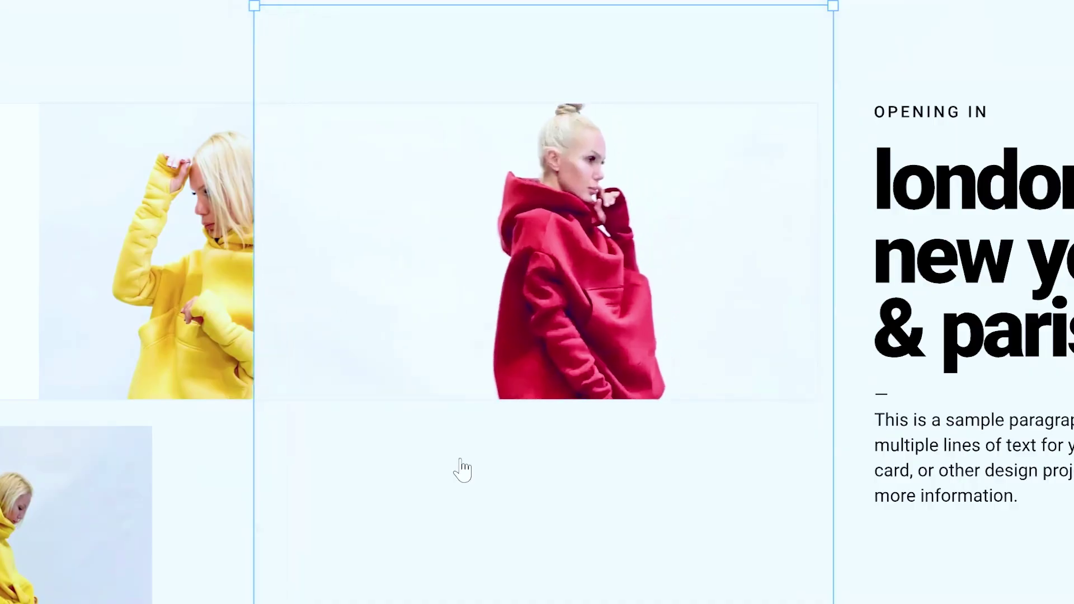
# Bring up the context menu for the red hoodie photo.
pyautogui.rightClick(462, 469)
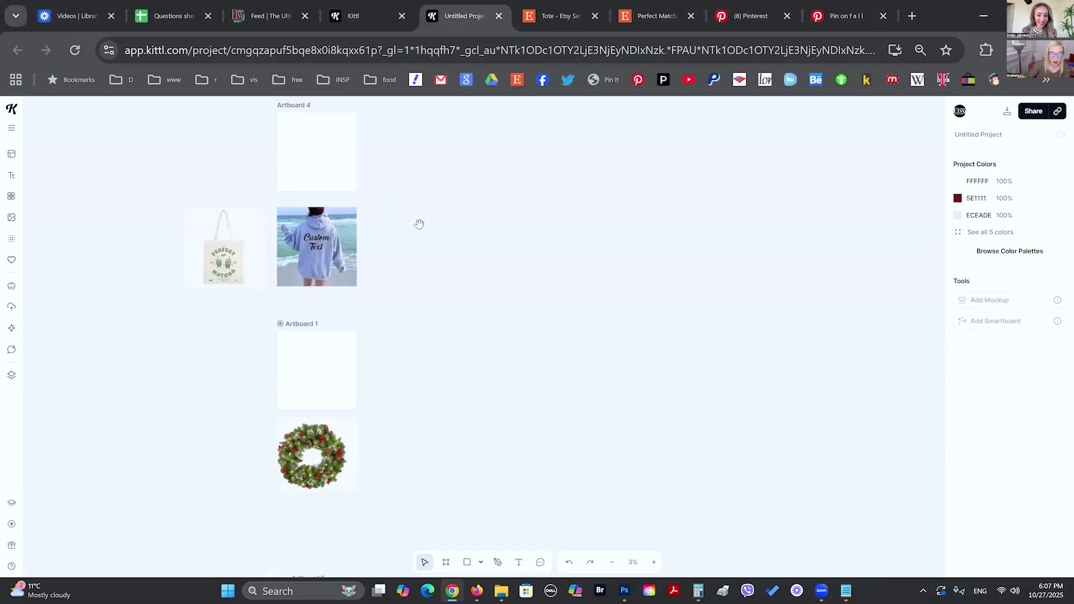
# Drag the Christmas wreath into Artboard 1, then select the 4583 × 4583 artboard.
pyautogui.scroll(5, 286, 363)
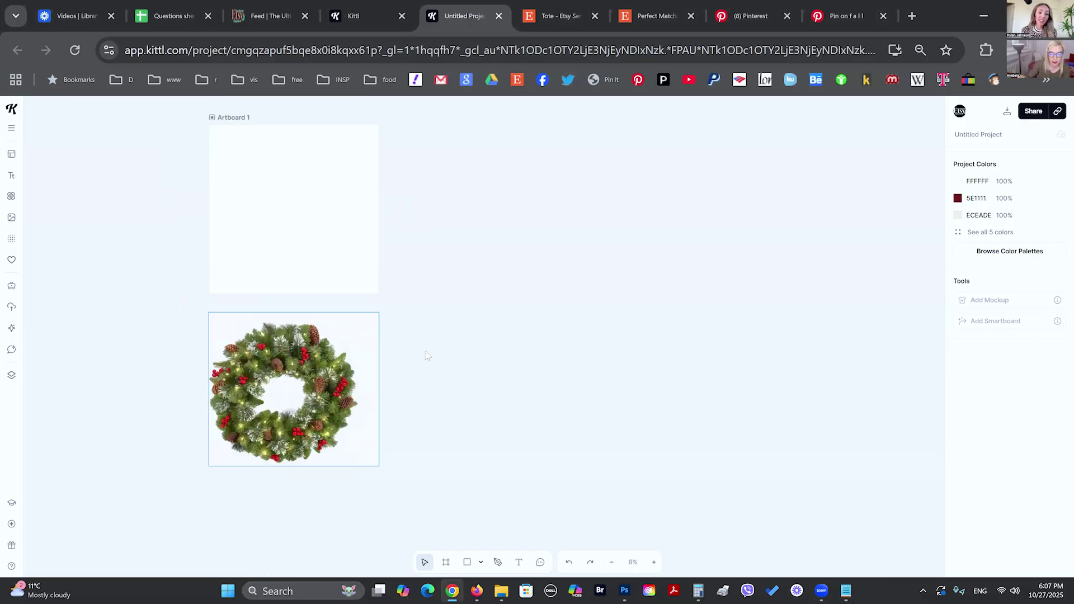
pyautogui.click(288, 358)
pyautogui.moveTo(288, 358); pyautogui.dragTo(292, 355)
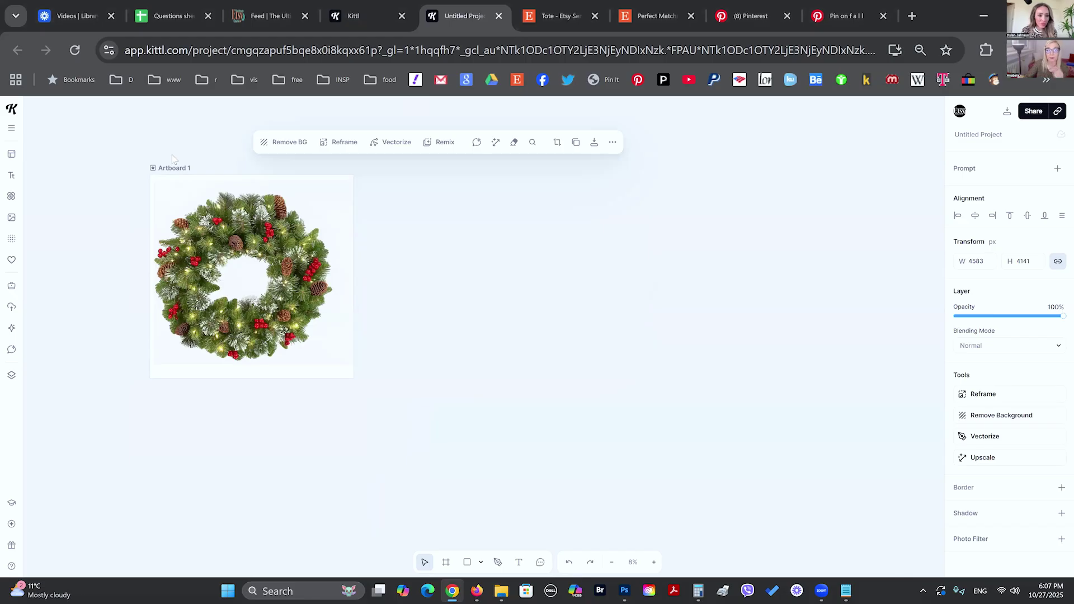
pyautogui.click(172, 158)
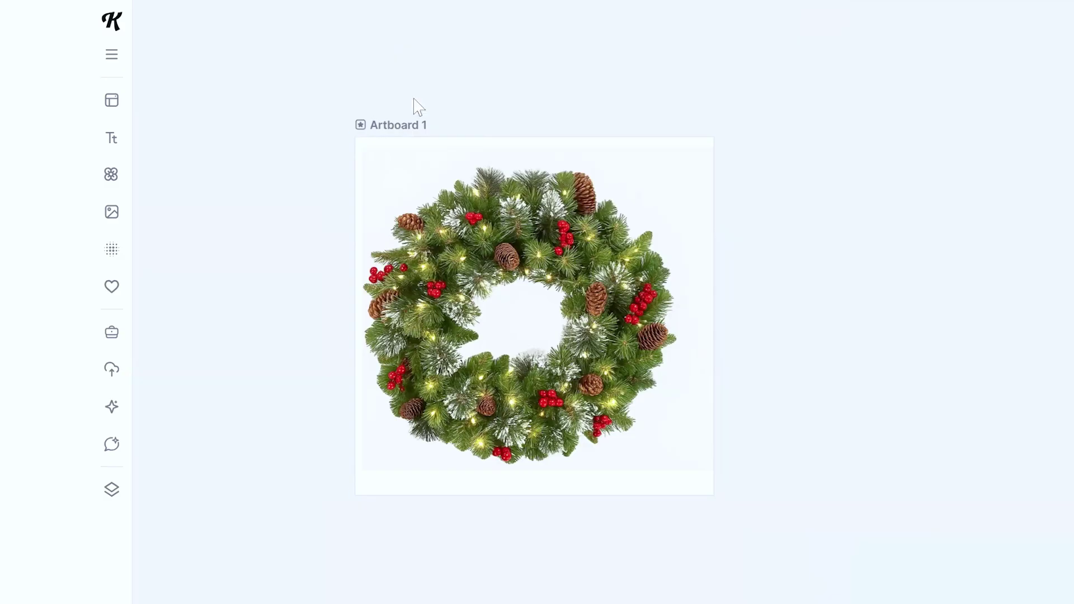
pyautogui.click(173, 168)
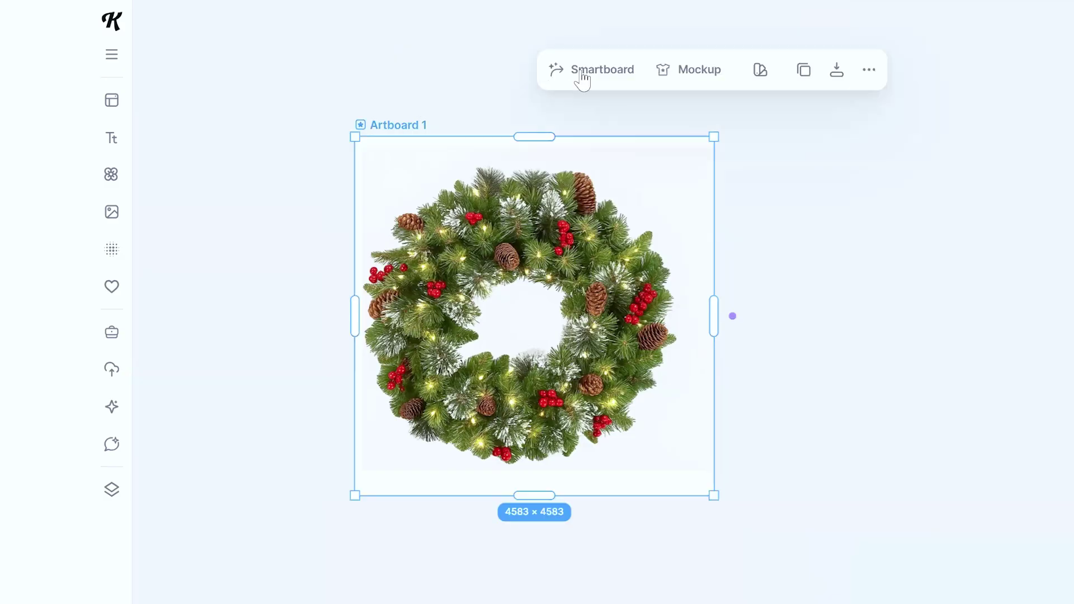
# Add a Smartboard to Artboard 1 and generate a magazine-style image of the wreath on a dark wood door.
pyautogui.click(732, 316)
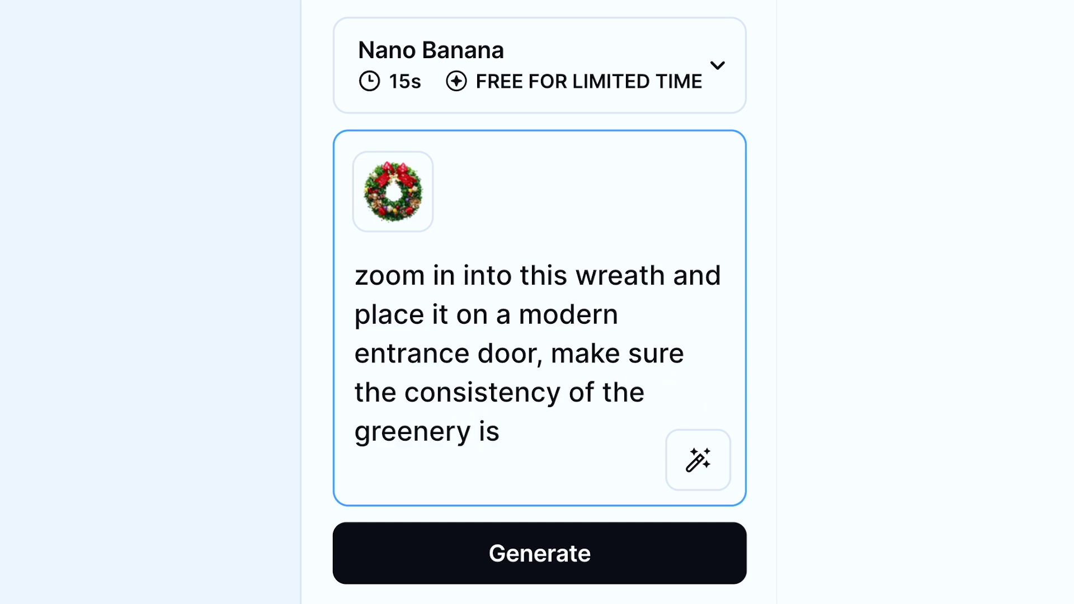
pyautogui.press('Return')
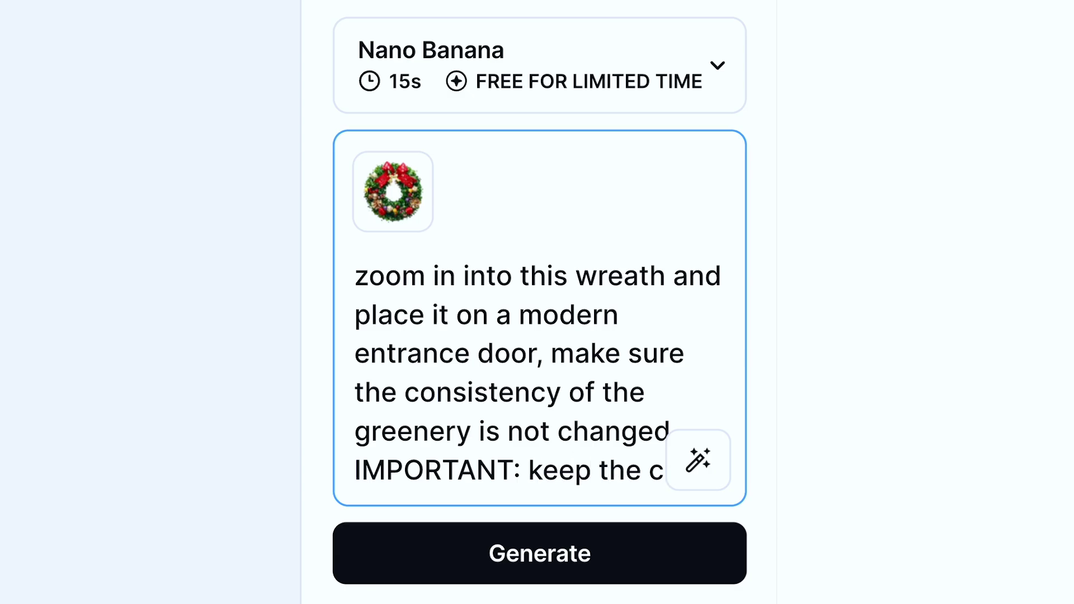
pyautogui.write('details')
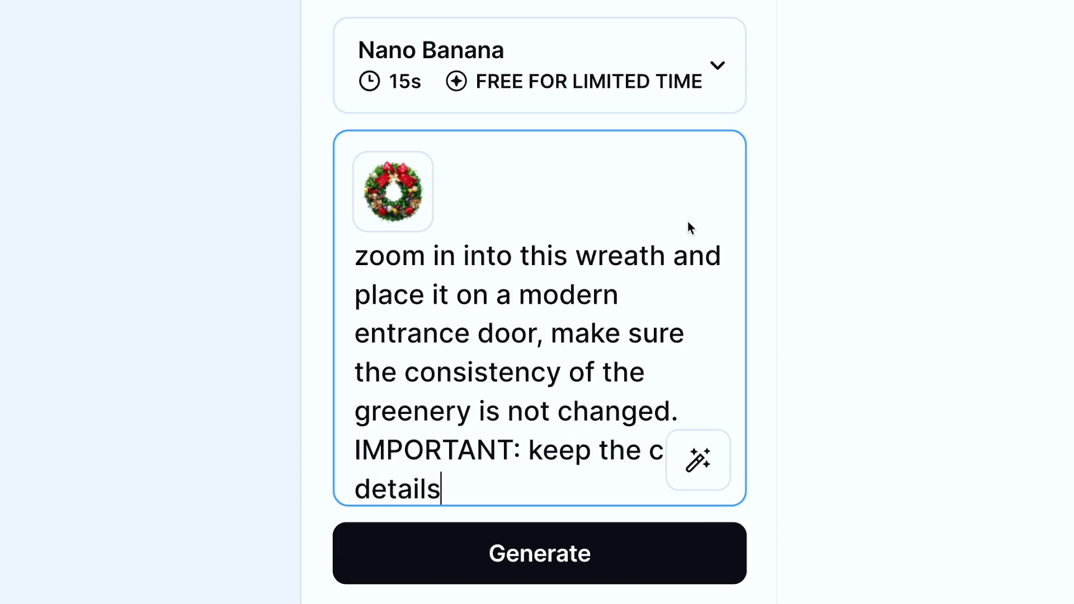
pyautogui.scroll(-2, 178, 311)
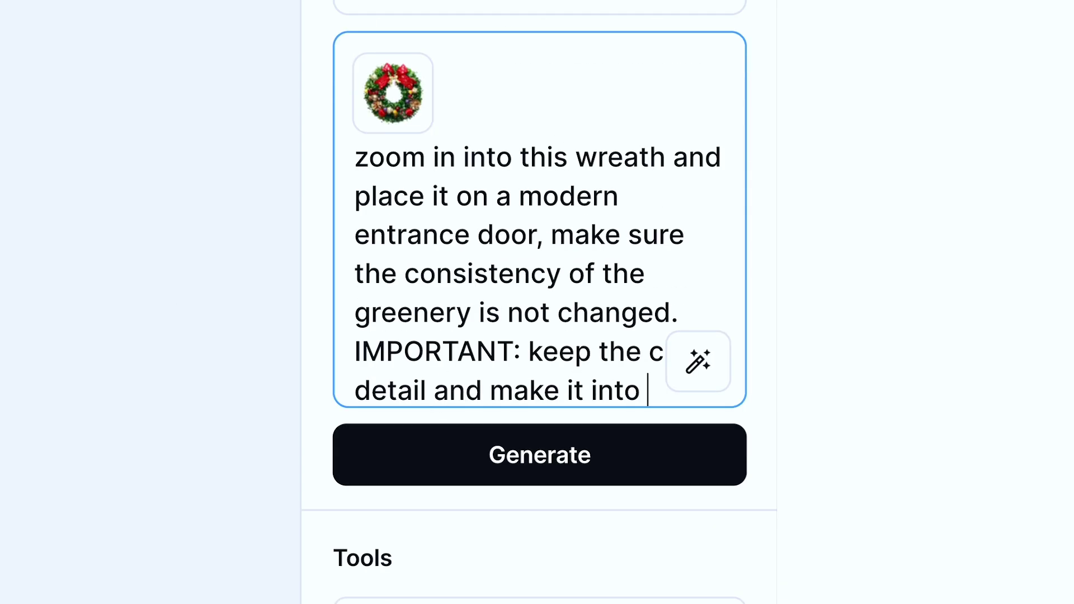
pyautogui.write('a magazine style editori')
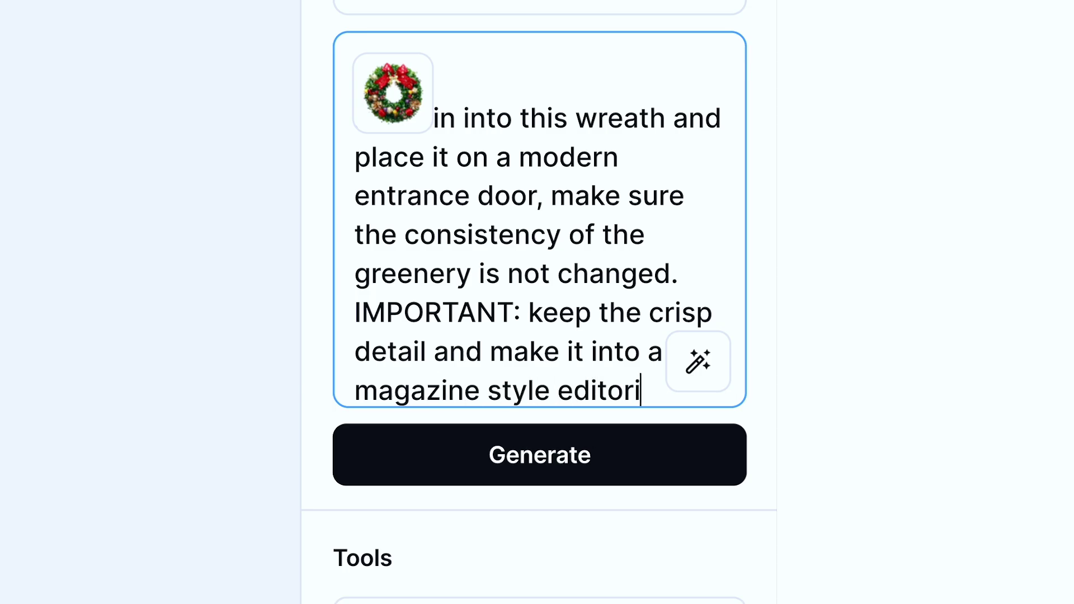
pyautogui.write('al image')
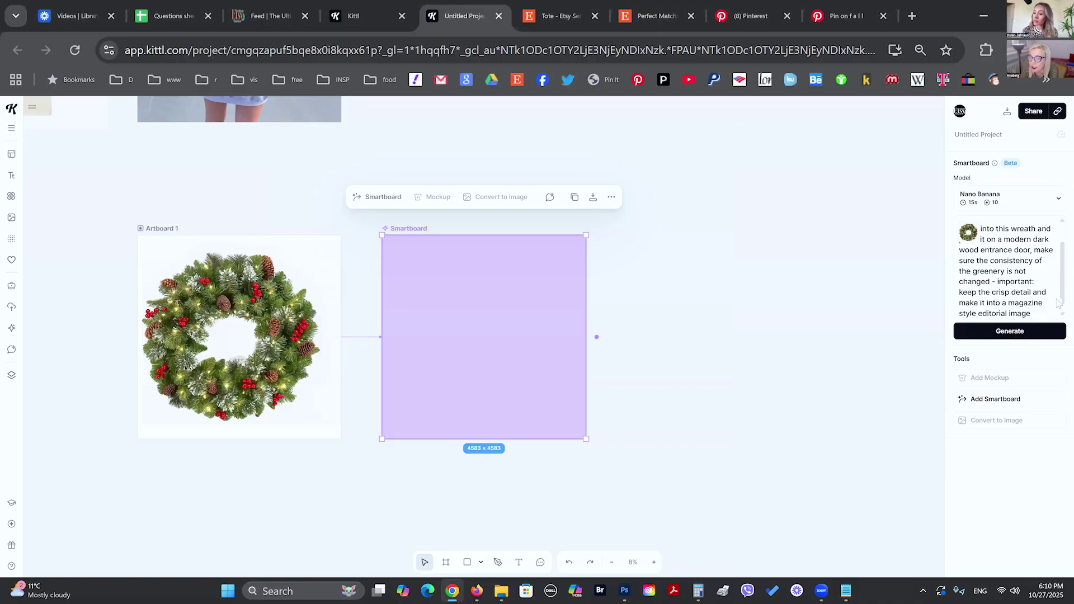
pyautogui.click(1009, 331)
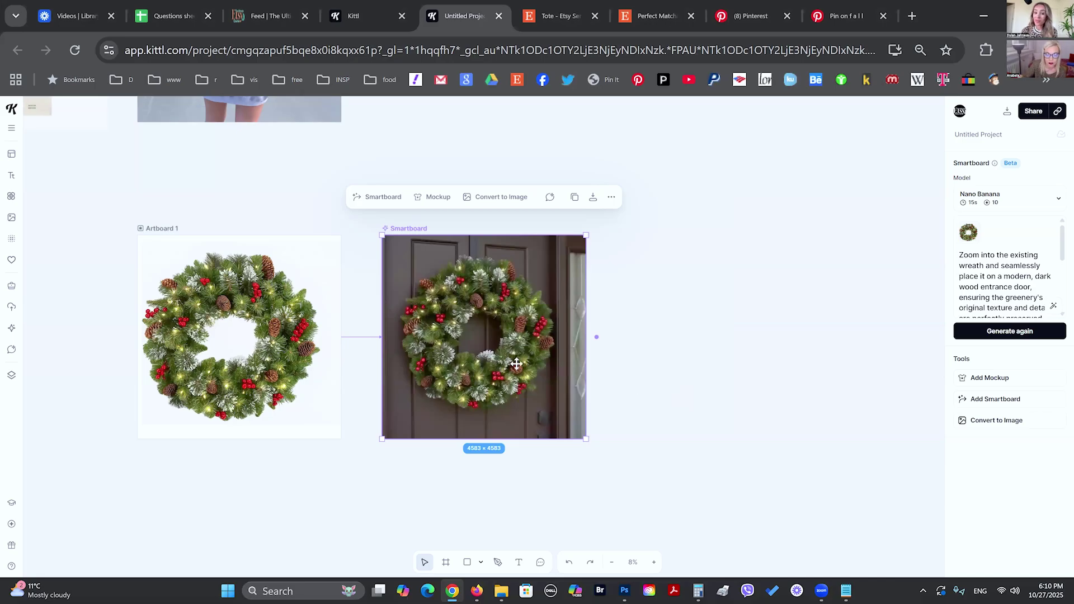
# Zoom around the canvas to inspect the generated wreath-on-dark-door image.
pyautogui.scroll(5, 513, 362)
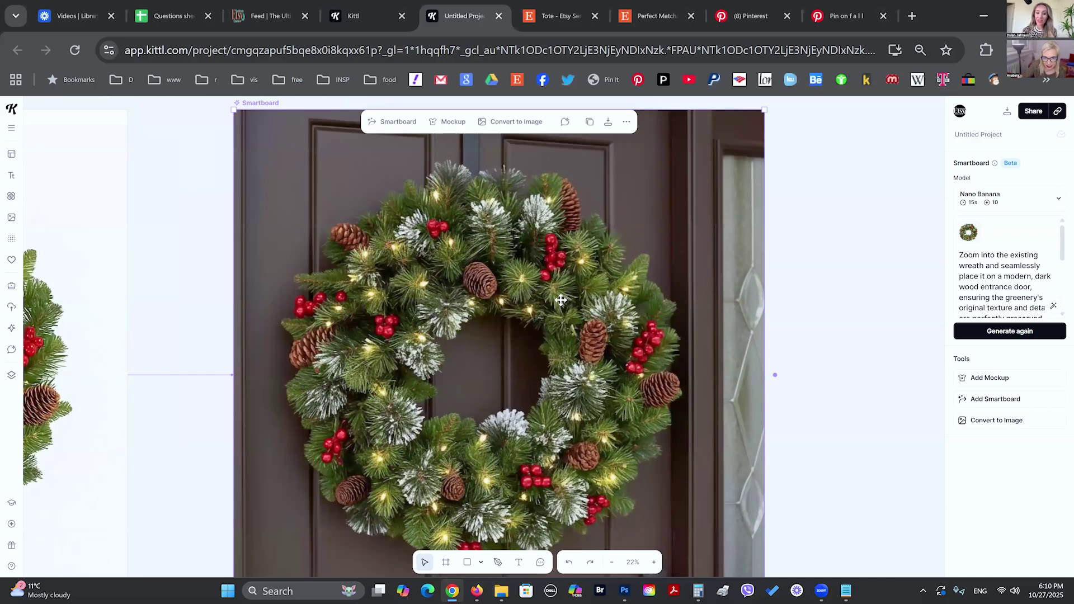
pyautogui.scroll(-5, 561, 300)
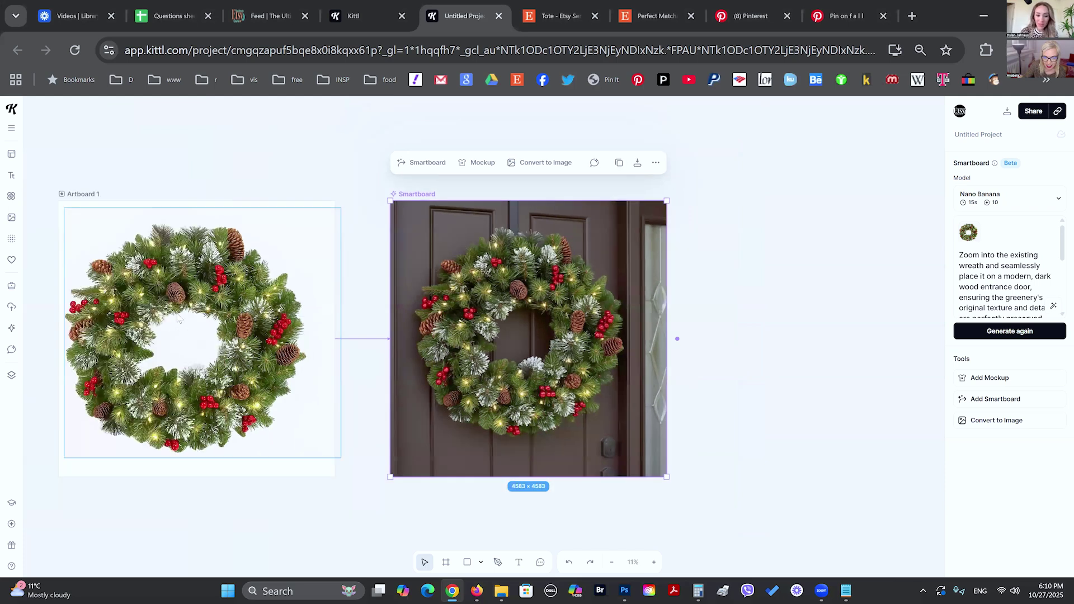
pyautogui.scroll(1, 172, 315)
pyautogui.scroll(2, 176, 313)
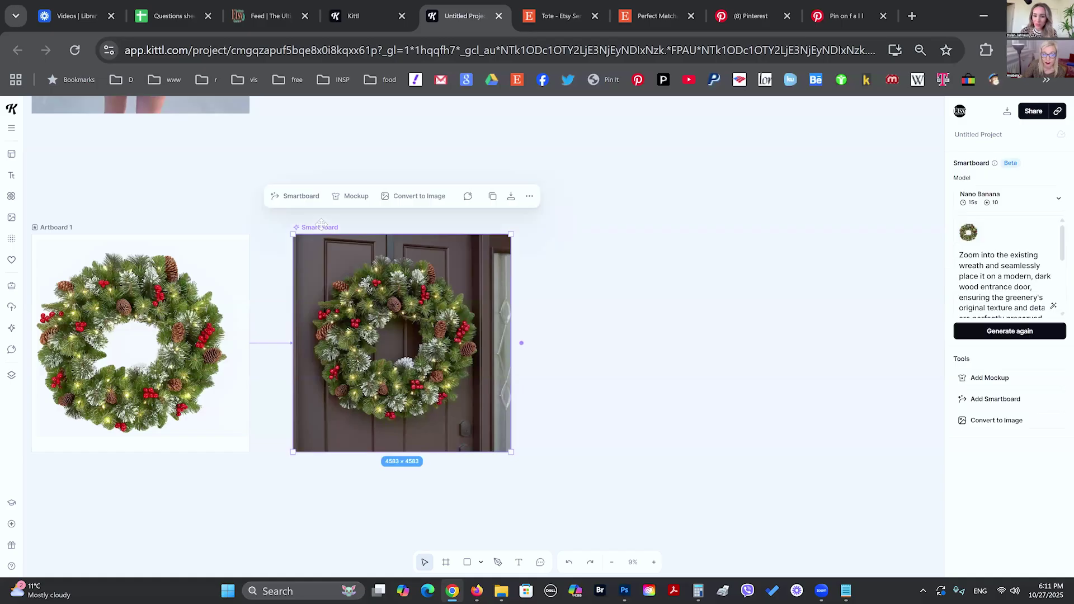
# Chain a Smartboard off the dark-door image for a light-wood minimalist door without the window.
pyautogui.click(295, 197)
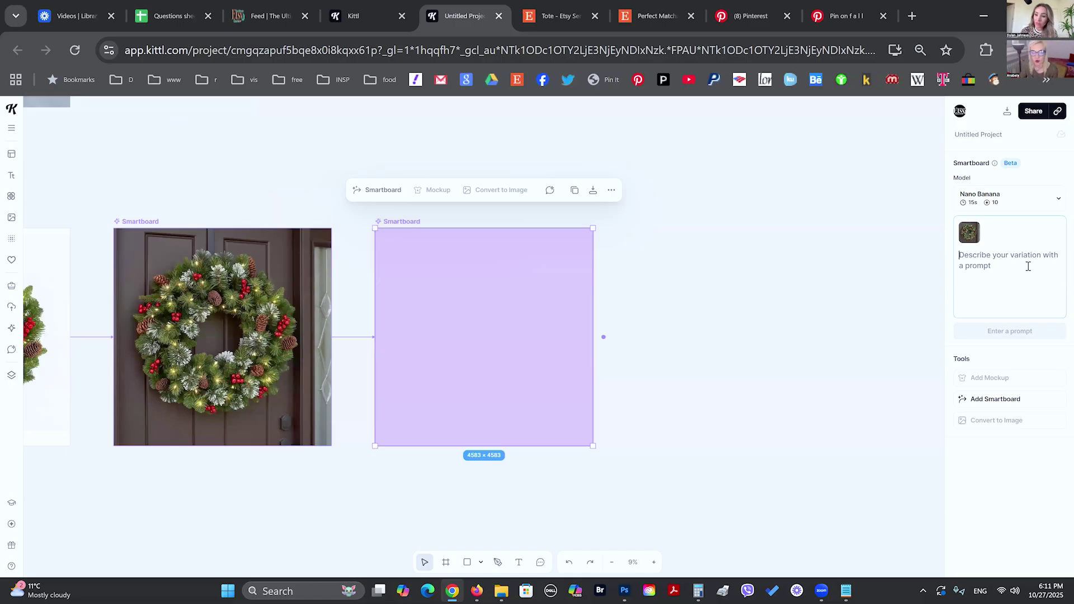
pyautogui.write('change the door into a modern light wood minimalist style and remove the')
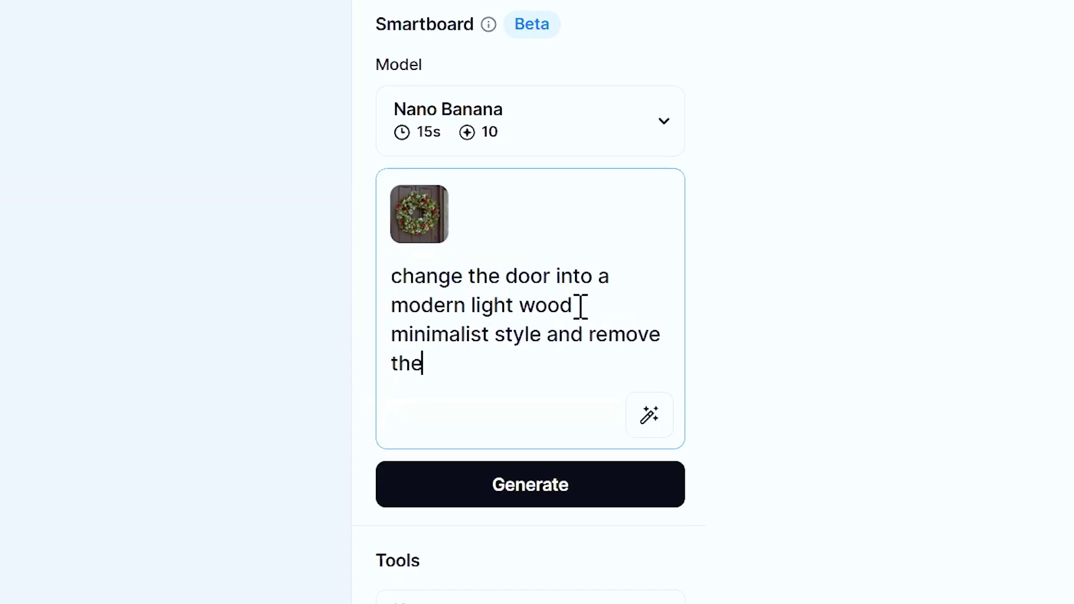
pyautogui.write('window')
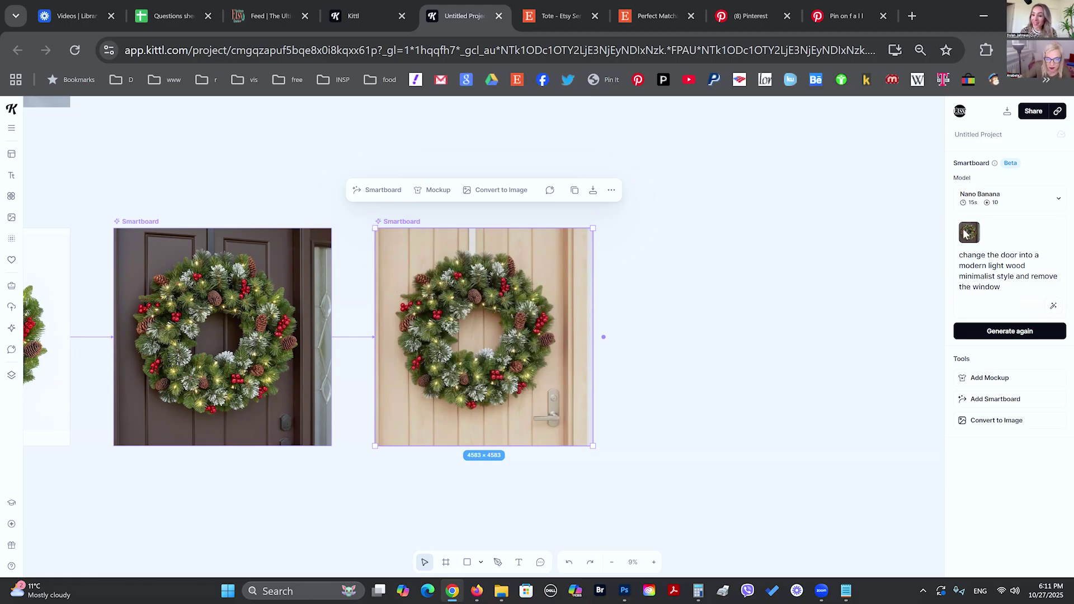
pyautogui.scroll(5, 491, 319)
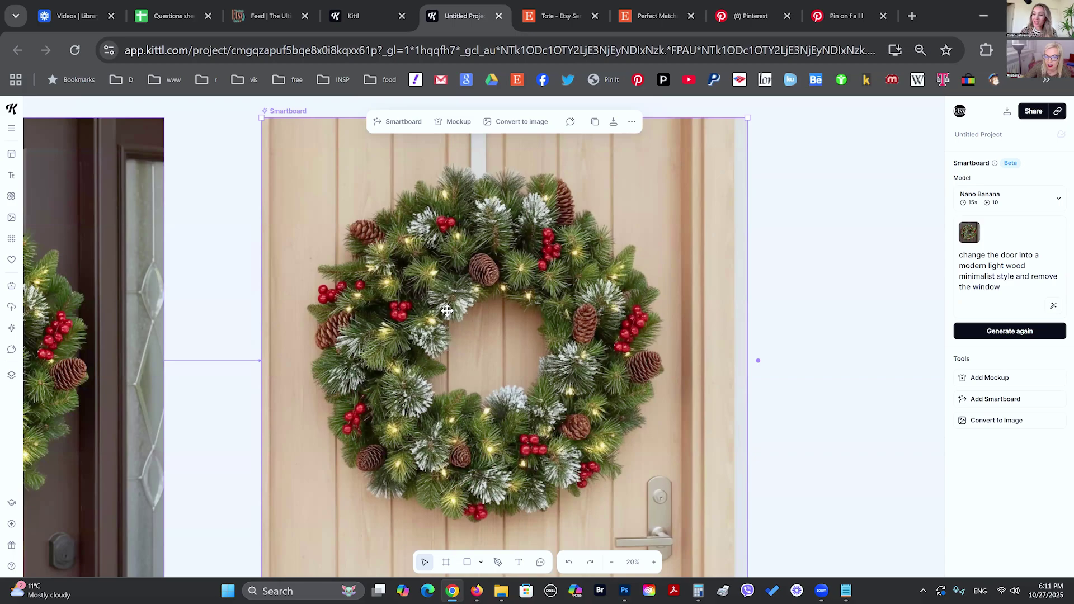
pyautogui.scroll(-5, 450, 307)
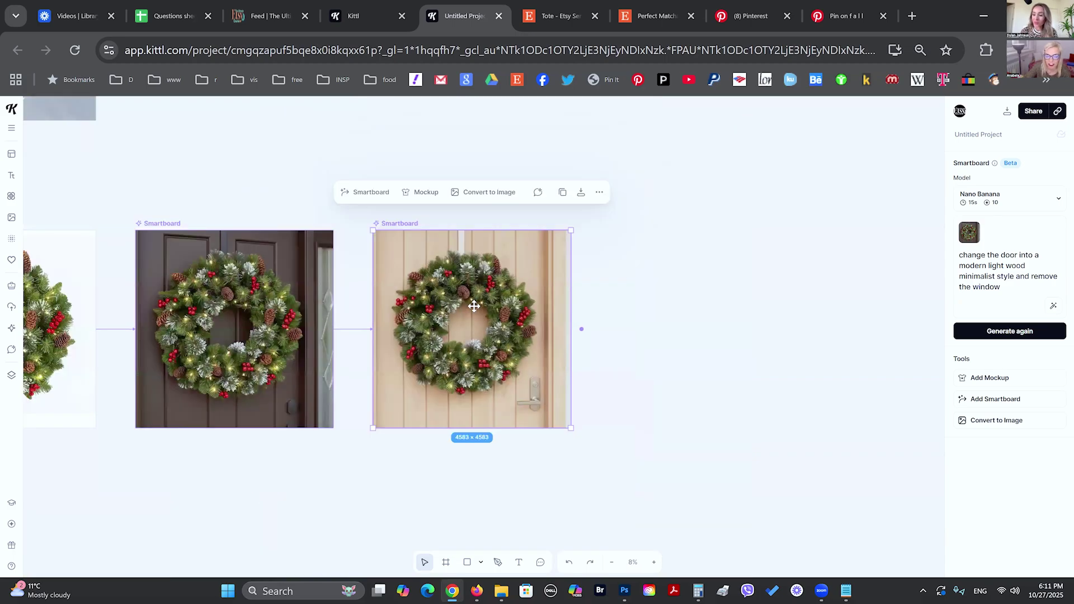
pyautogui.click(617, 364)
pyautogui.scroll(5, 618, 364)
# Move the hoodie beach photo into blank Artboard 4 and select the artboard.
pyautogui.hscroll(-3, 616, 345)
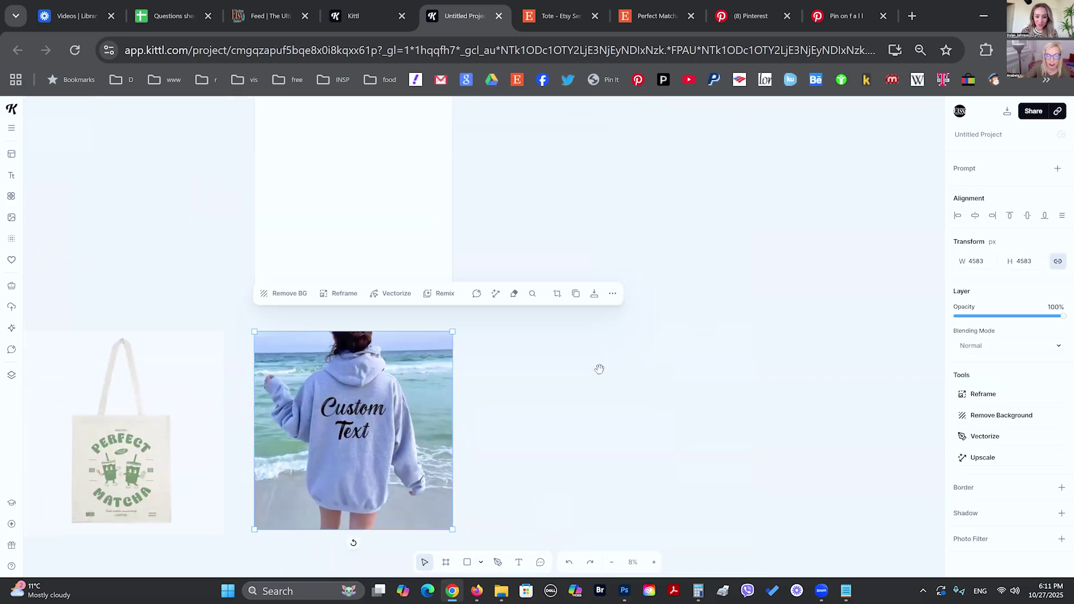
pyautogui.scroll(3, 599, 369)
pyautogui.moveTo(353, 490); pyautogui.dragTo(354, 252)
pyautogui.hscroll(2, 220, 173)
pyautogui.click(218, 176)
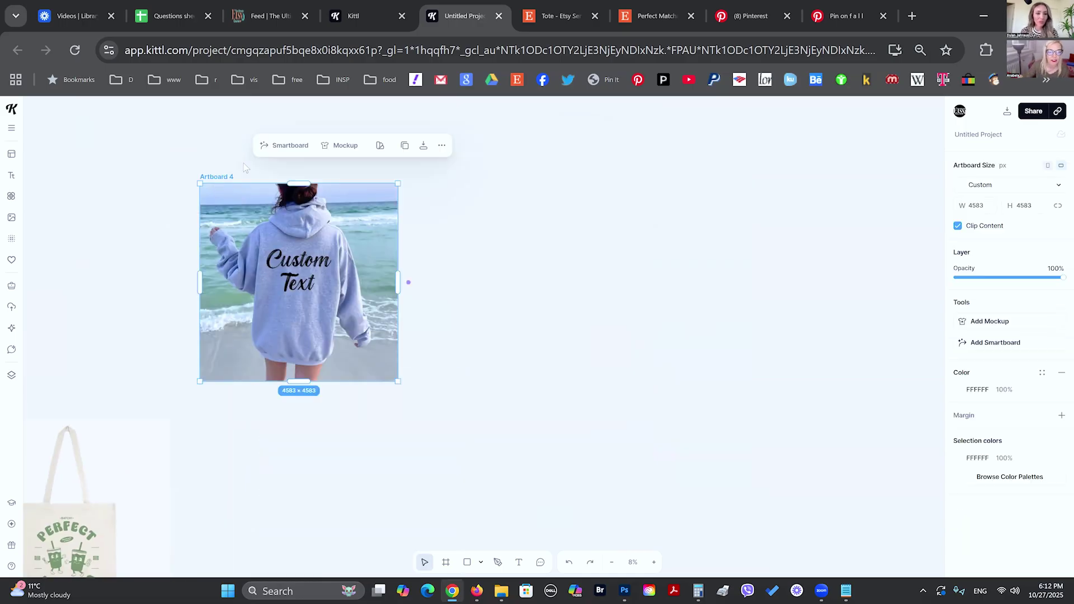
# Add a Smartboard to Artboard 4 placing the model in a minimalist interior with subtle background blur.
pyautogui.click(283, 144)
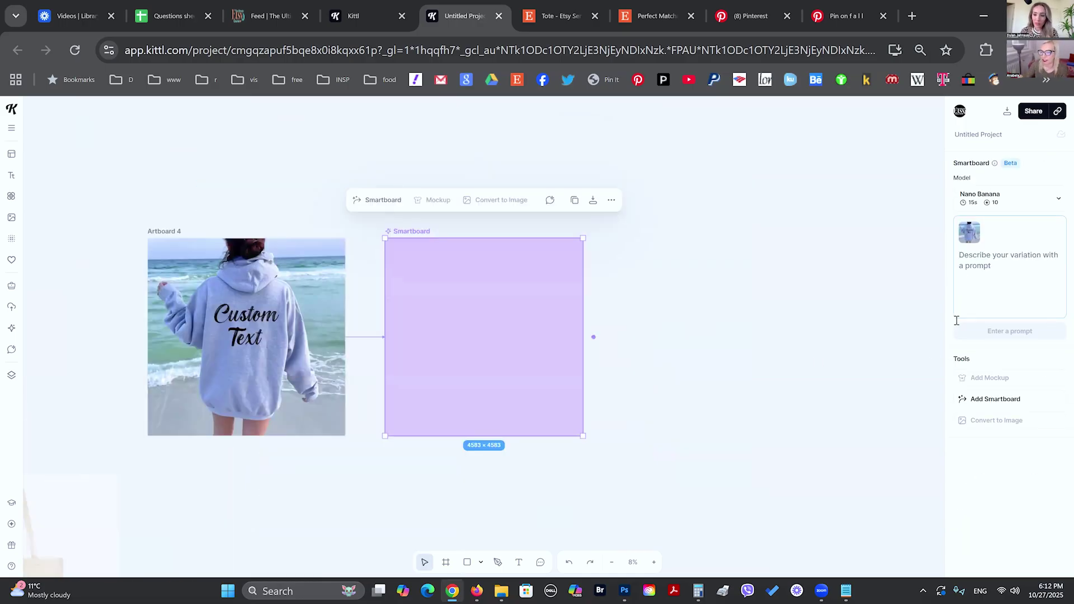
pyautogui.write('place')
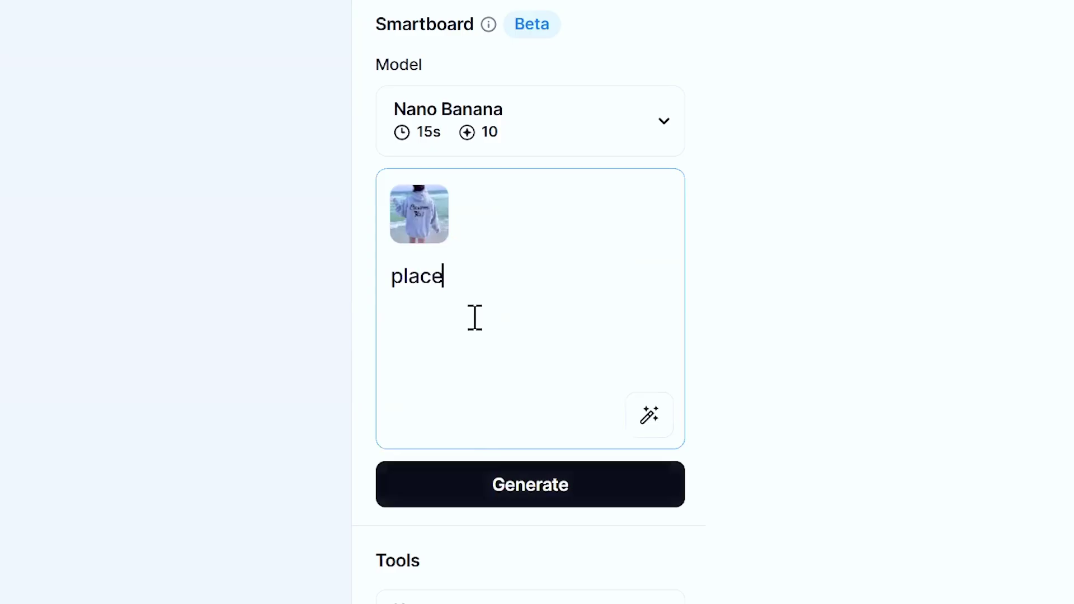
pyautogui.write(' this model ')
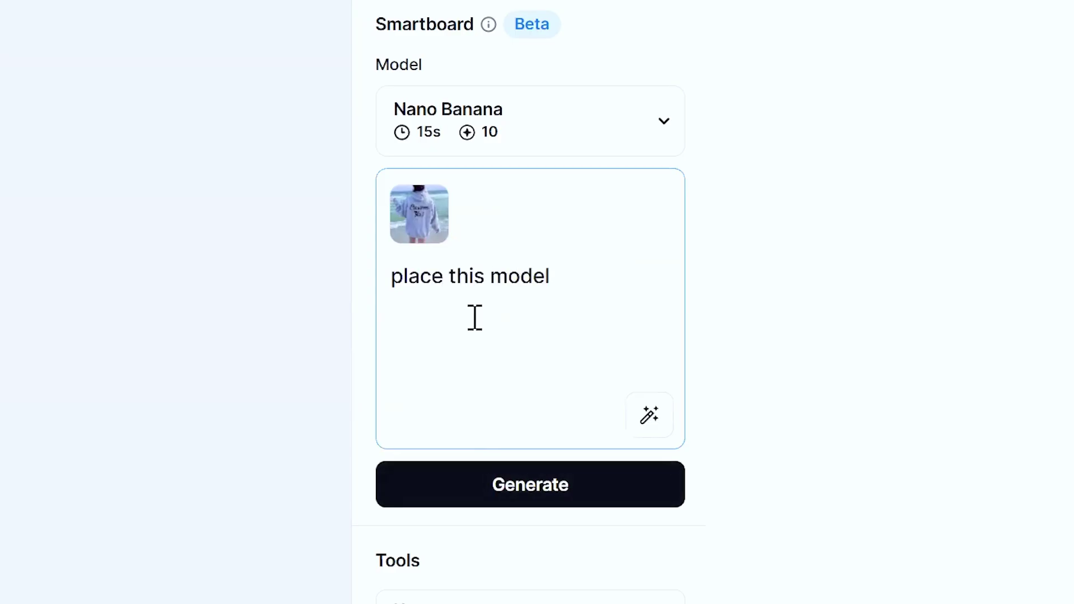
pyautogui.write('i a minimalist ')
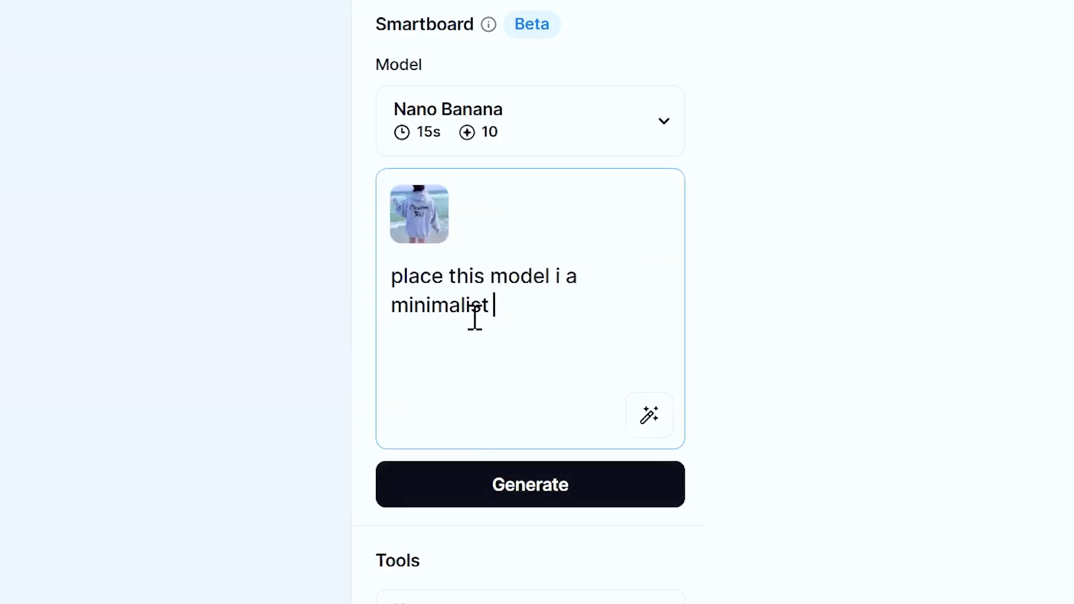
pyautogui.write('interior using ')
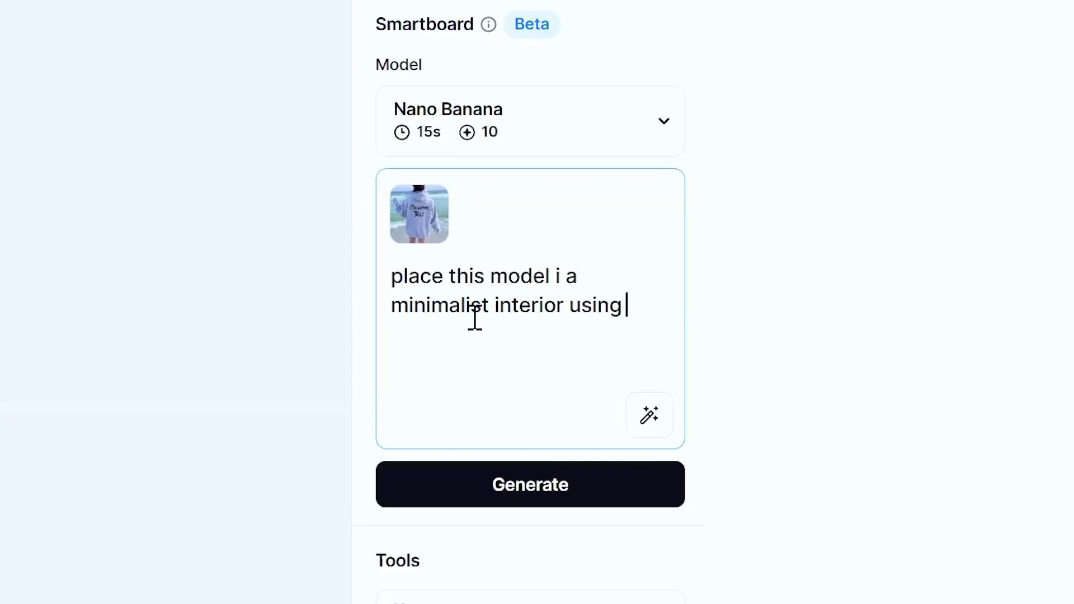
pyautogui.write('subtle blur in the ')
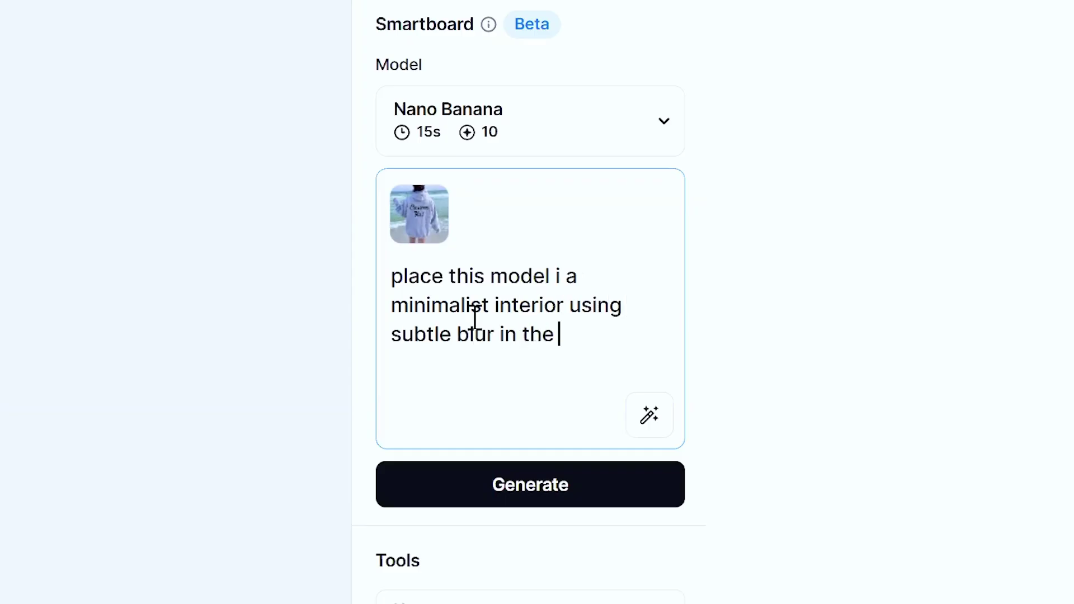
pyautogui.write('background  - keep the crisp detail and make it into a magazine style')
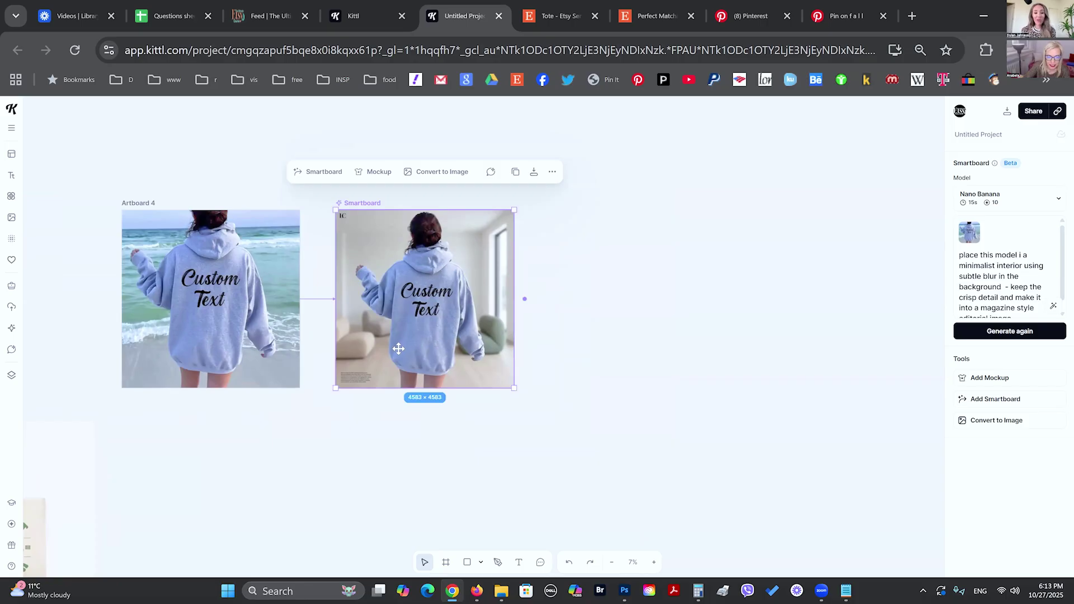
pyautogui.scroll(3, 397, 347)
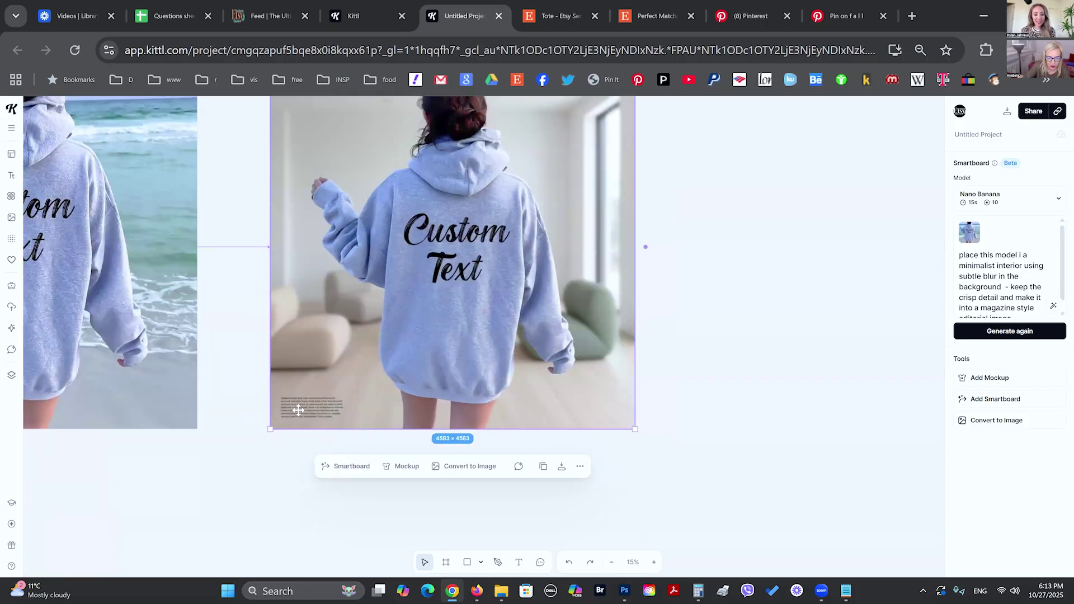
# Branch a Smartboard from the interior hoodie image prompting brown luxury pants and a coffee cup, then enhance it.
pyautogui.scroll(-2, 297, 404)
pyautogui.press('Escape')
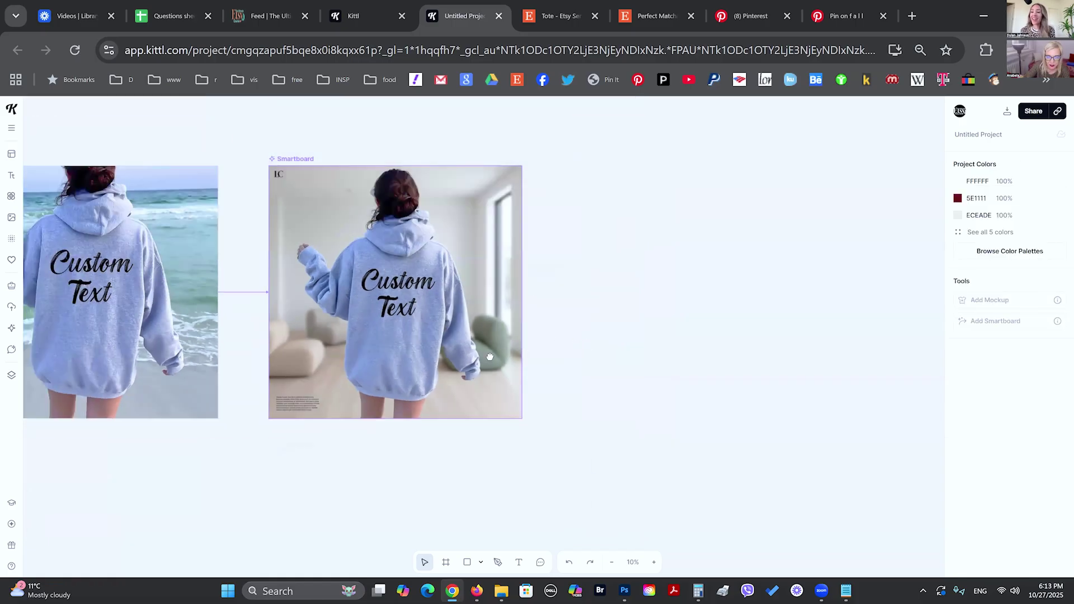
pyautogui.hscroll(2, 194, 182)
pyautogui.click(198, 174)
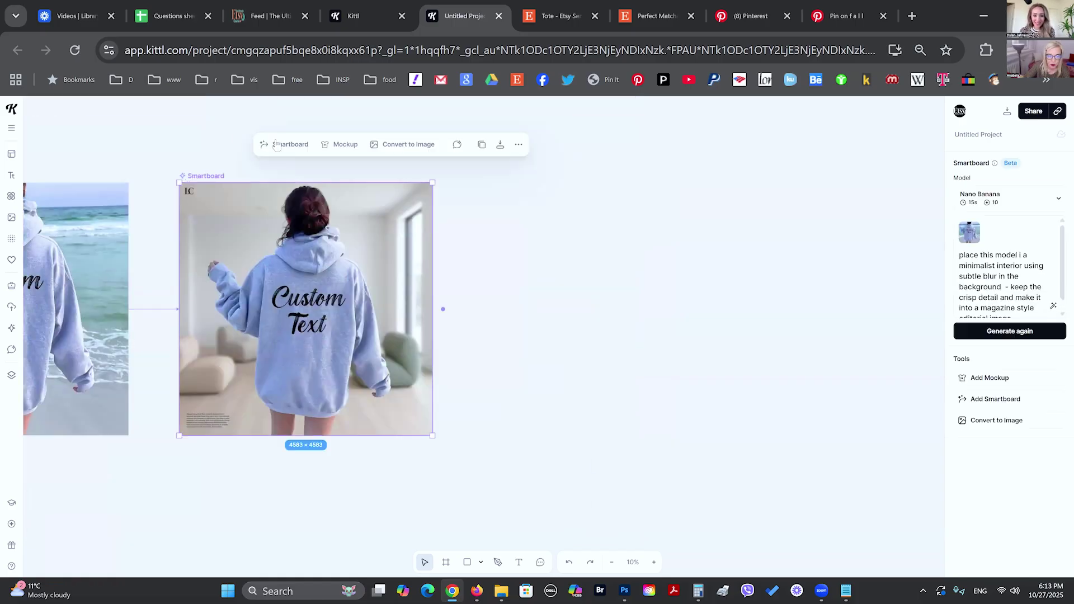
pyautogui.click(284, 144)
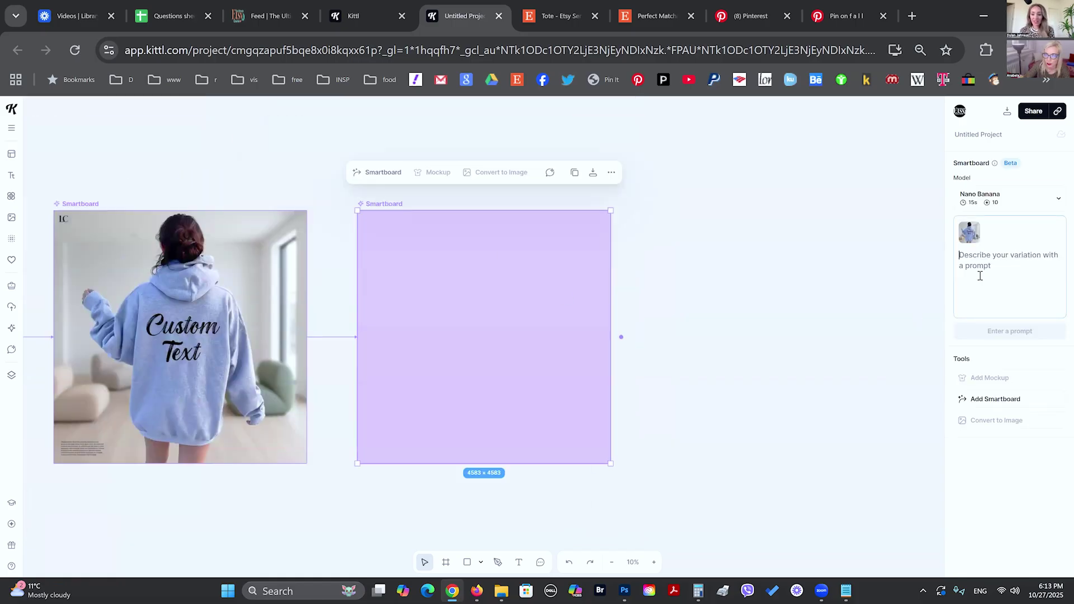
pyautogui.write('add brown lu')
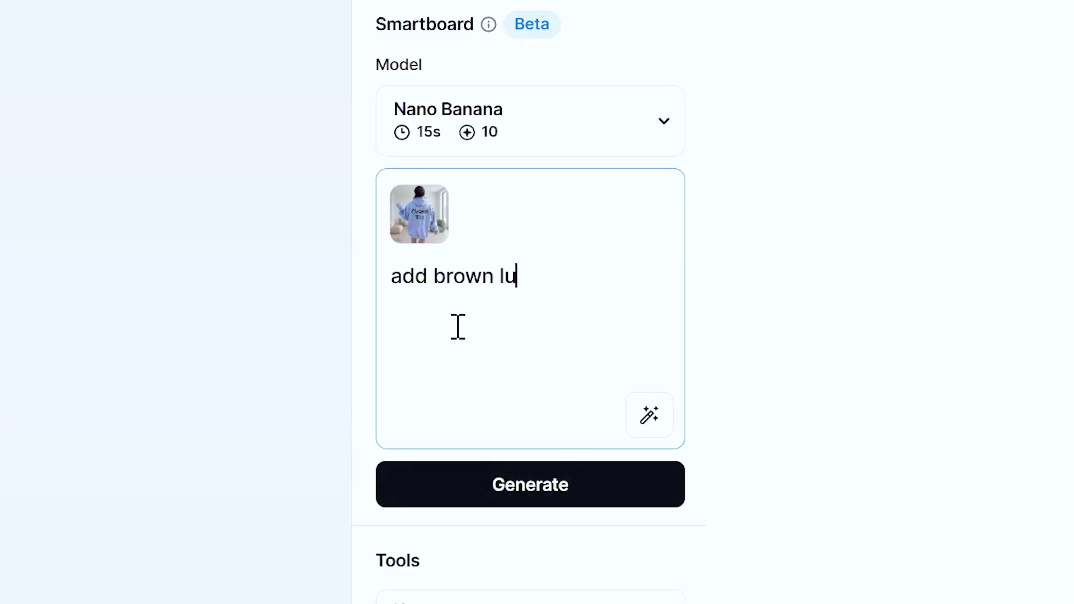
pyautogui.write('xury pants and ')
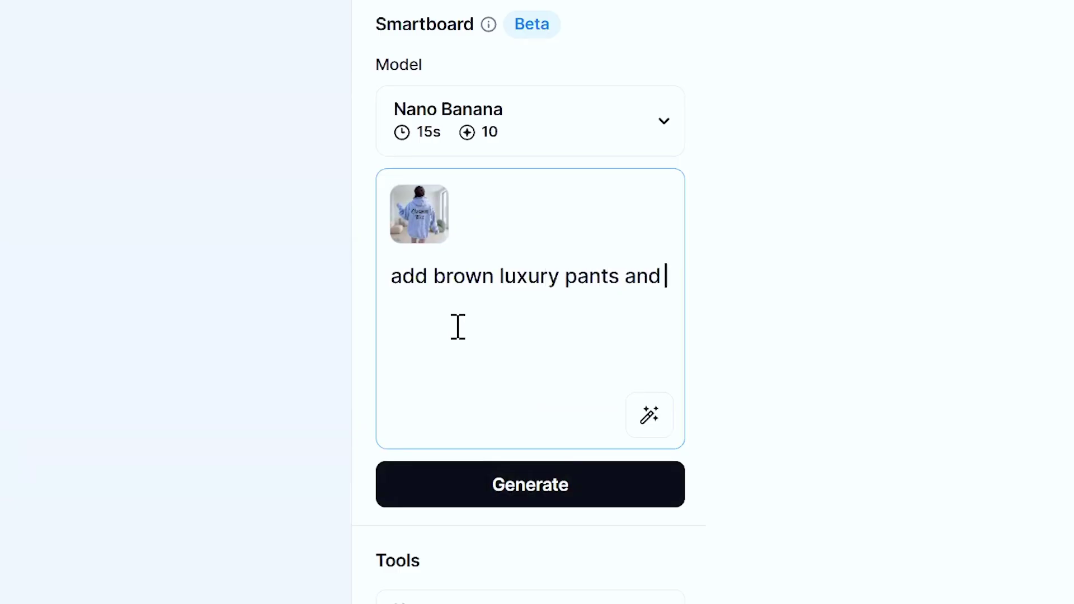
pyautogui.write('pace a cof')
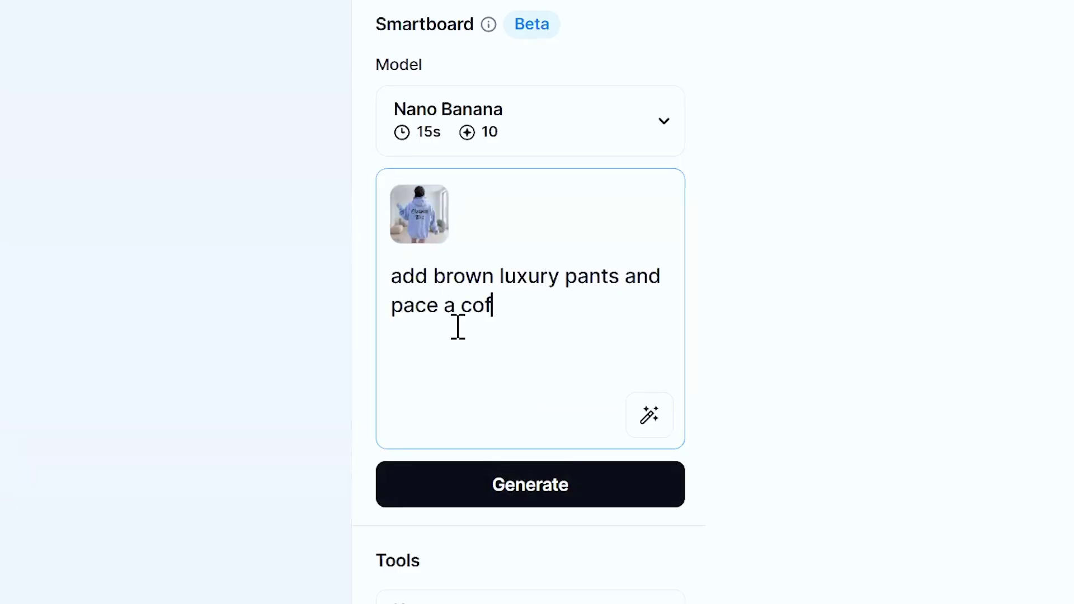
pyautogui.write('fee cup in her')
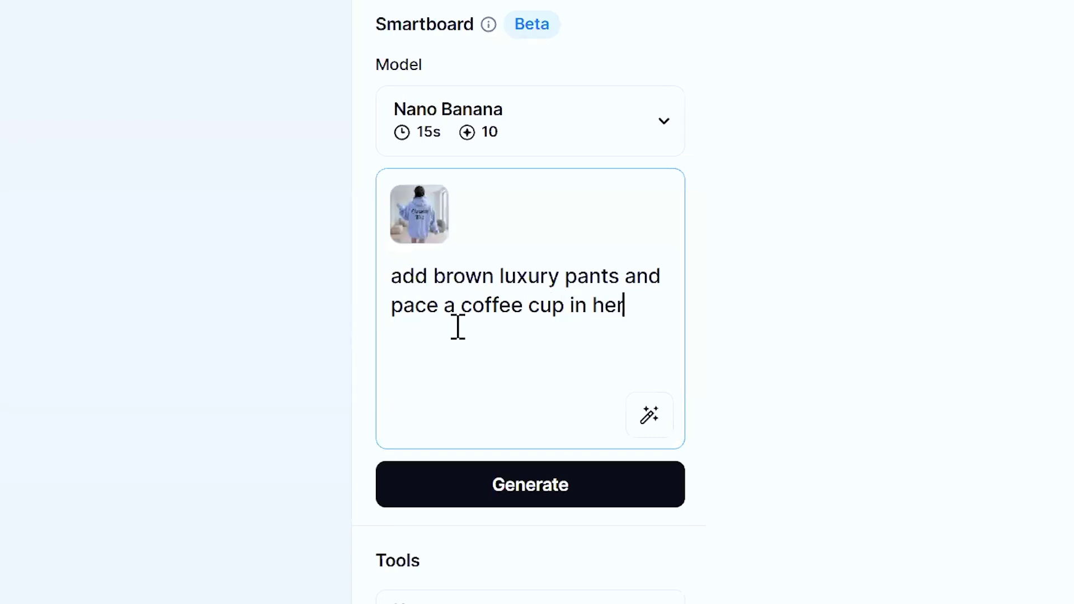
pyautogui.write(' left hand')
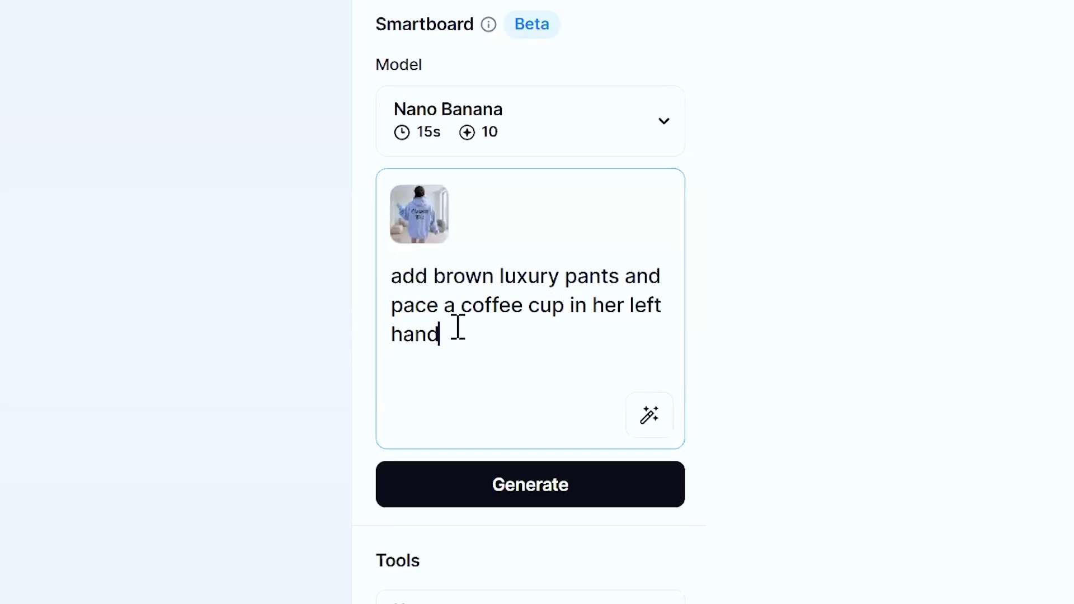
pyautogui.click(648, 419)
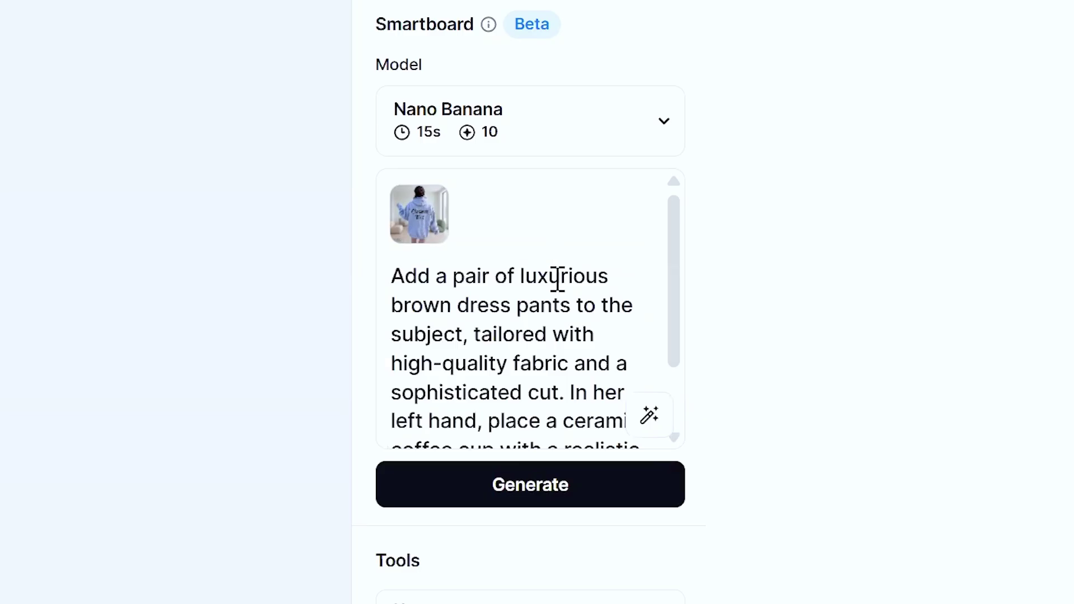
# Trim the swirl-and-steam phrase from the enhanced prompt and generate the brown pants and coffee cup variation.
pyautogui.scroll(-2, 558, 278)
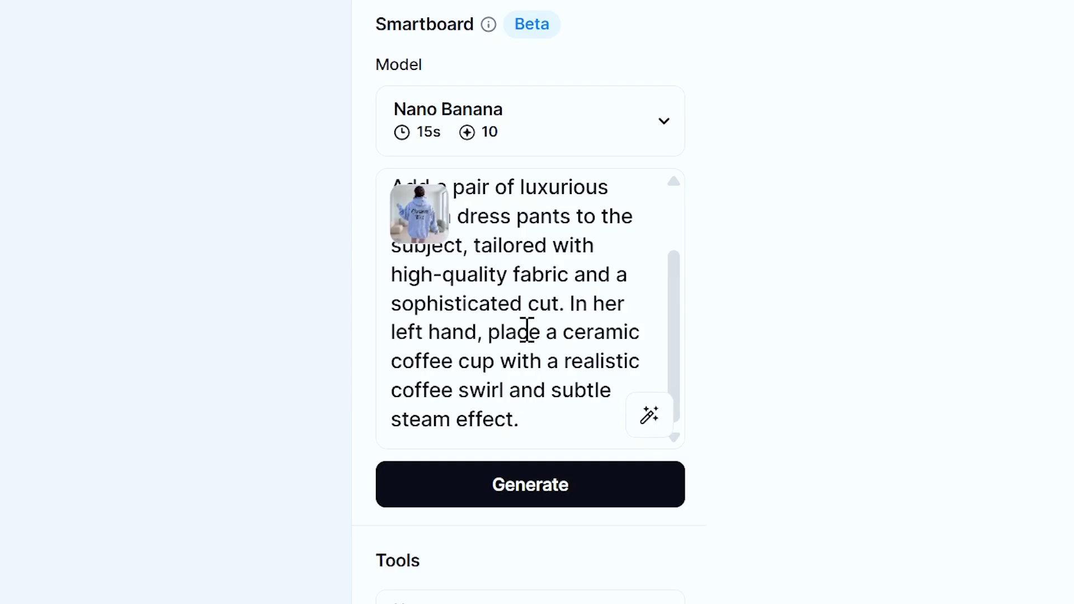
pyautogui.moveTo(501, 361); pyautogui.dragTo(565, 429)
pyautogui.press('BackSpace')
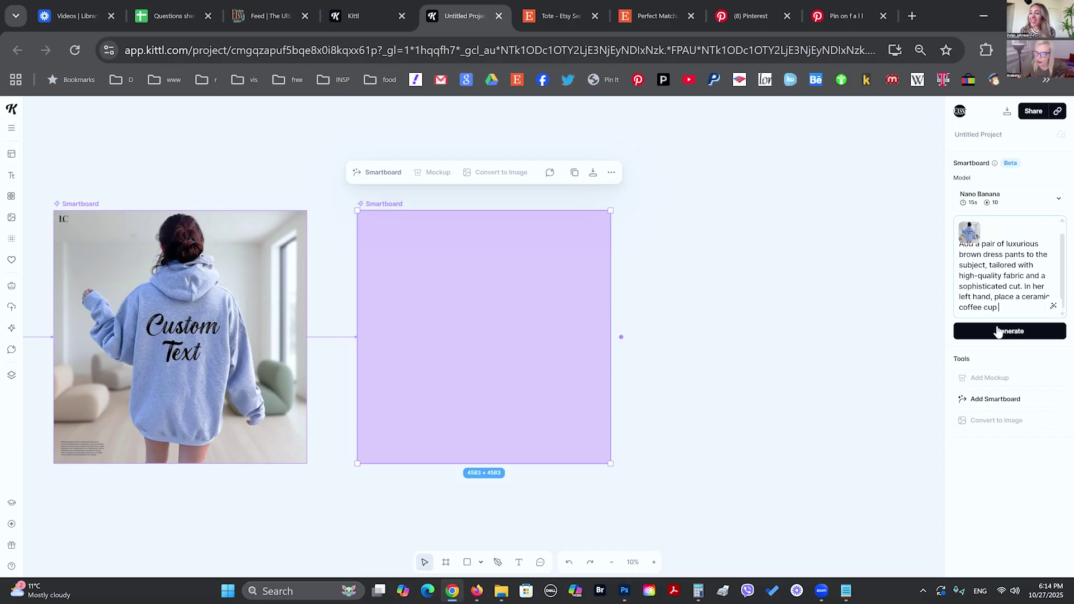
pyautogui.click(999, 331)
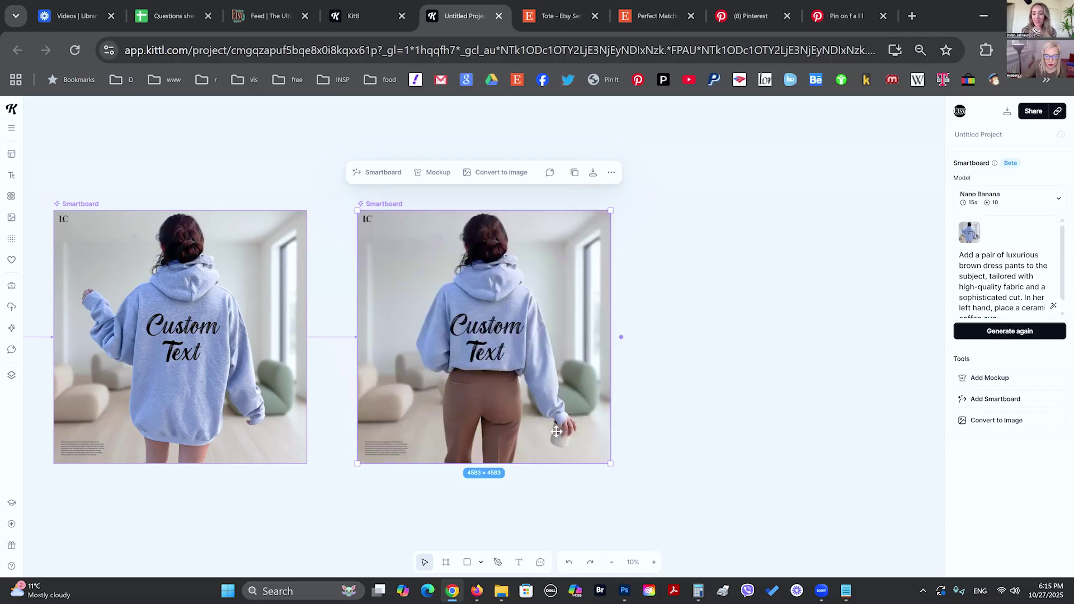
pyautogui.scroll(2, 555, 432)
pyautogui.scroll(2, 556, 431)
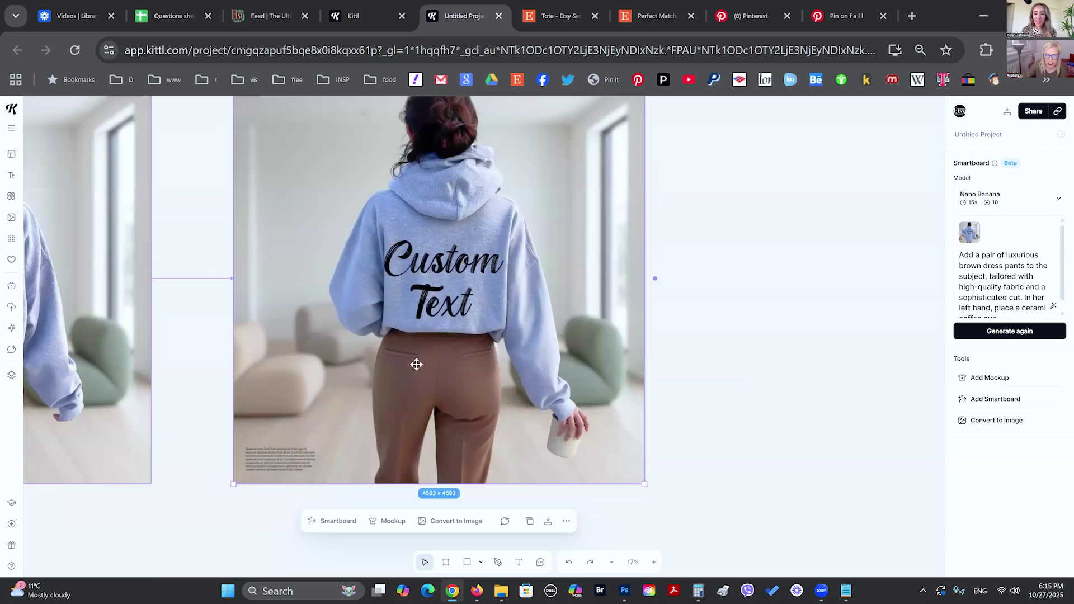
pyautogui.scroll(-2, 416, 364)
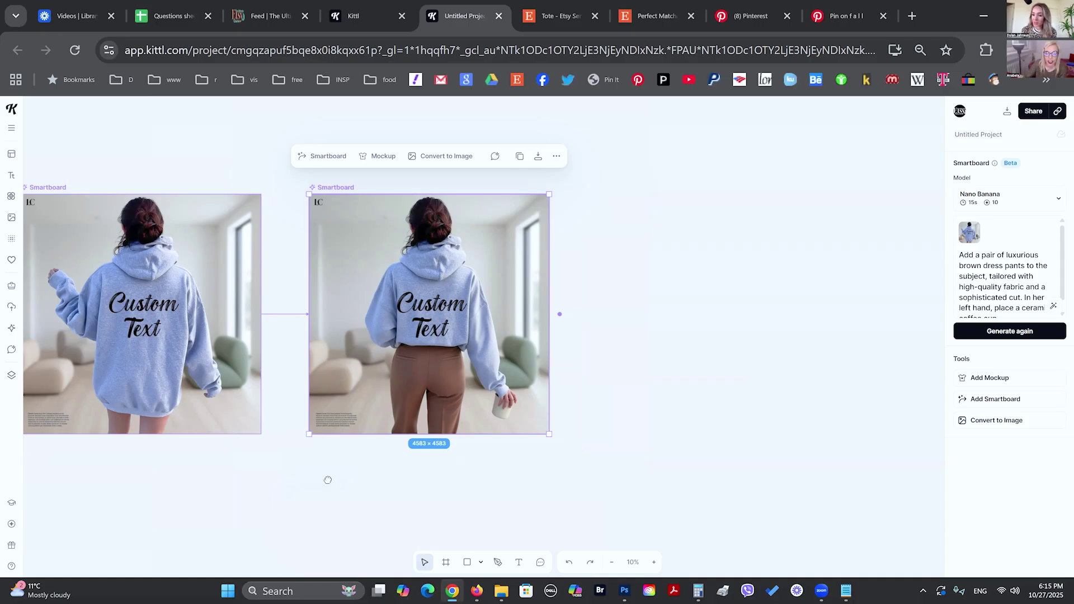
# Branch another Smartboard from the interior hoodie image, prompting a dark pink sweatshirt with the text removed.
pyautogui.hscroll(-5, 327, 479)
pyautogui.click(267, 151)
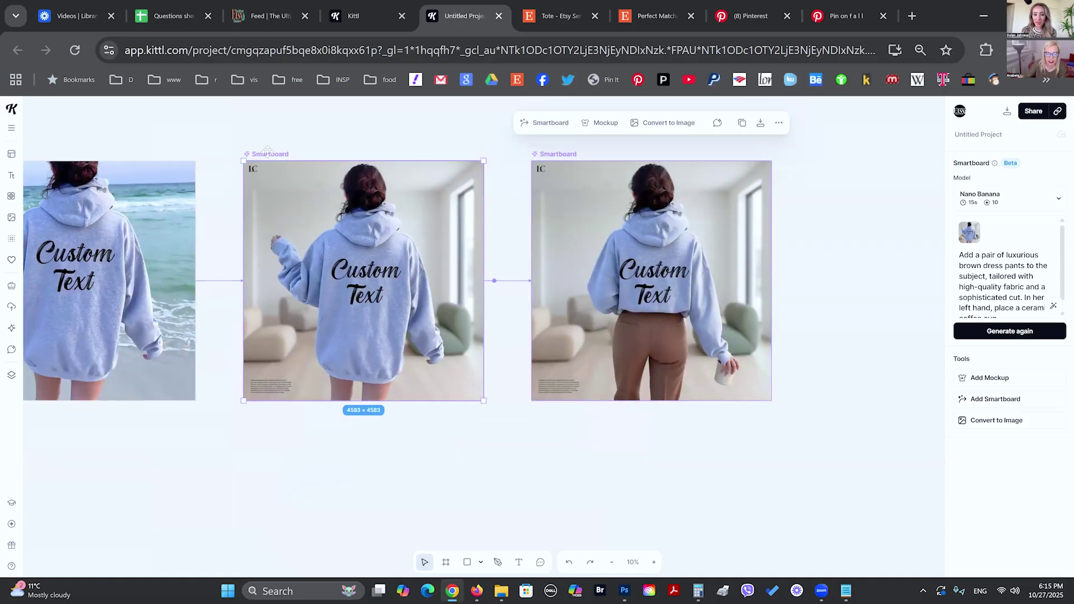
pyautogui.click(290, 123)
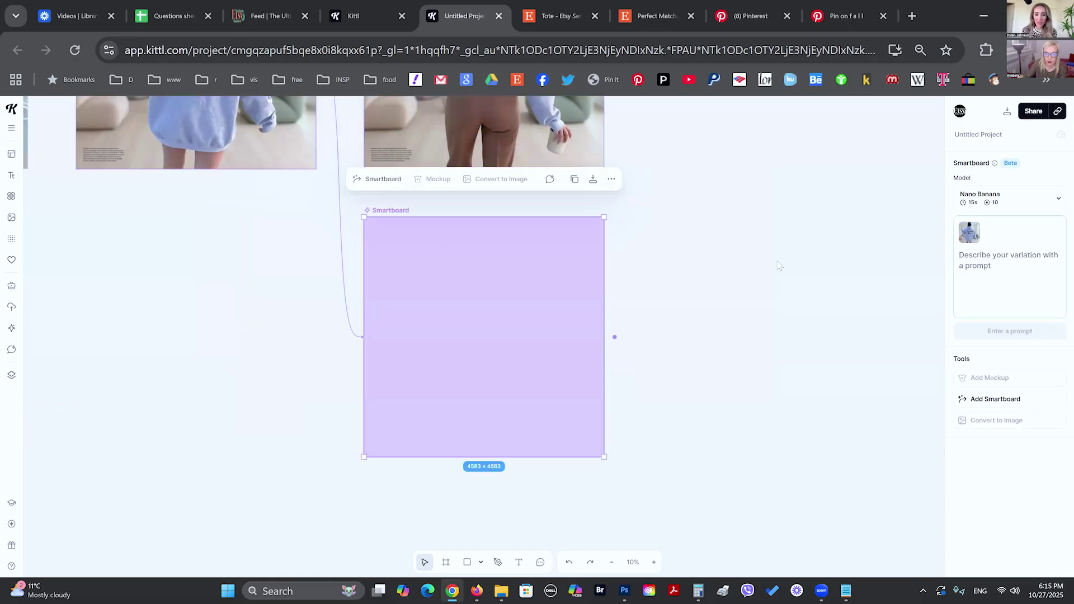
pyautogui.click(1014, 257)
pyautogui.write('change the')
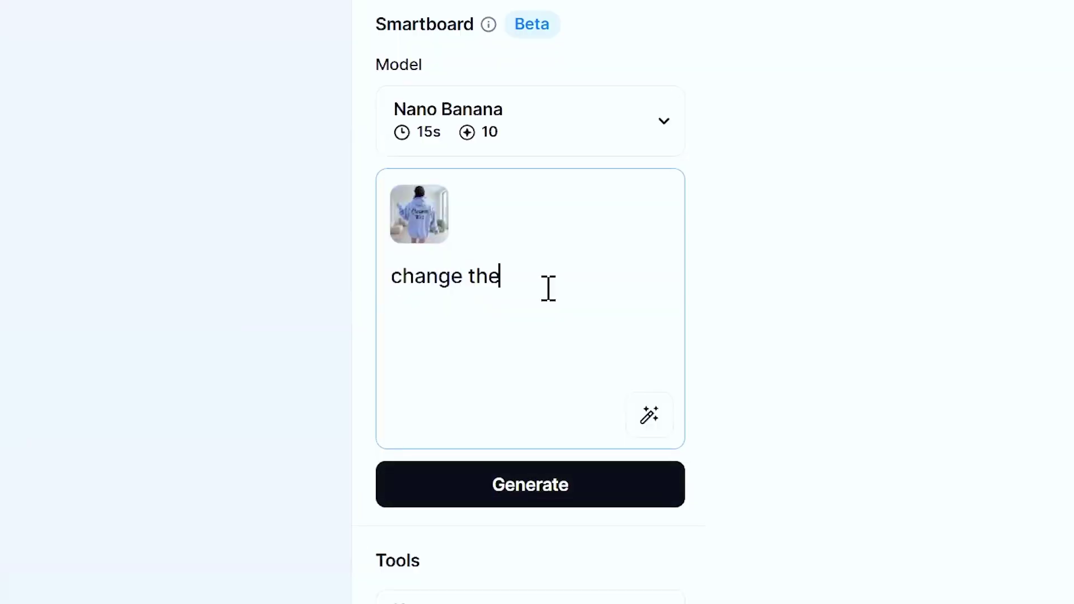
pyautogui.write(' sweatshirt color')
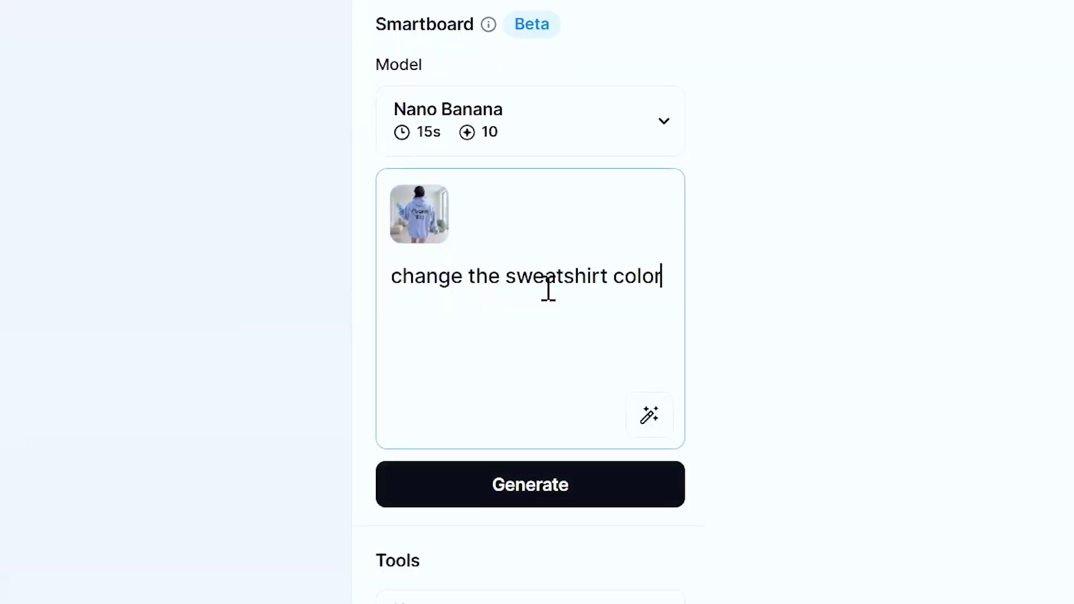
pyautogui.write(' to dark')
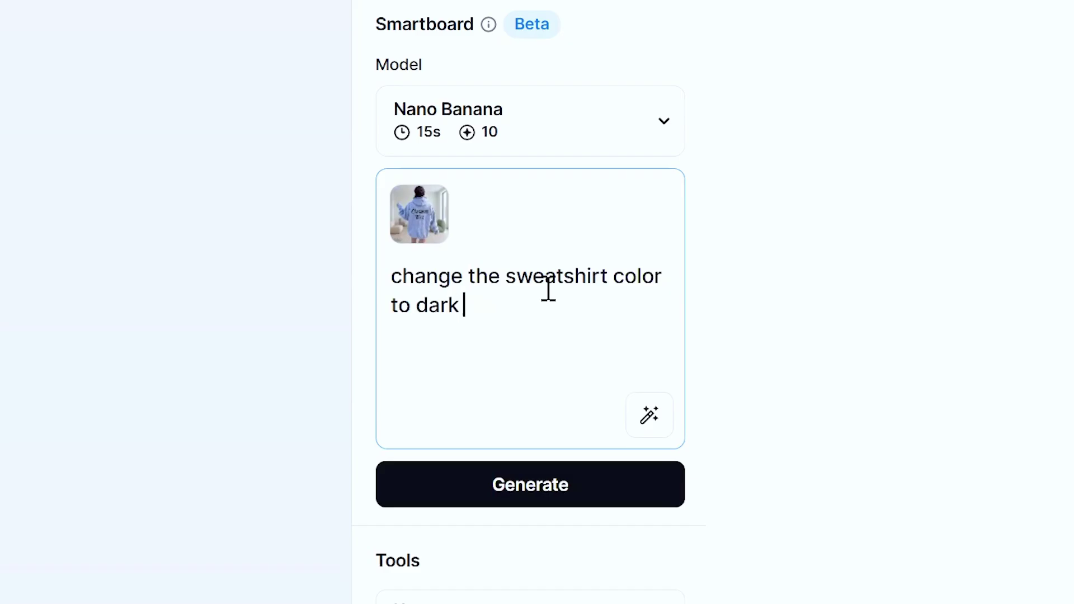
pyautogui.write(' pink and remove the te')
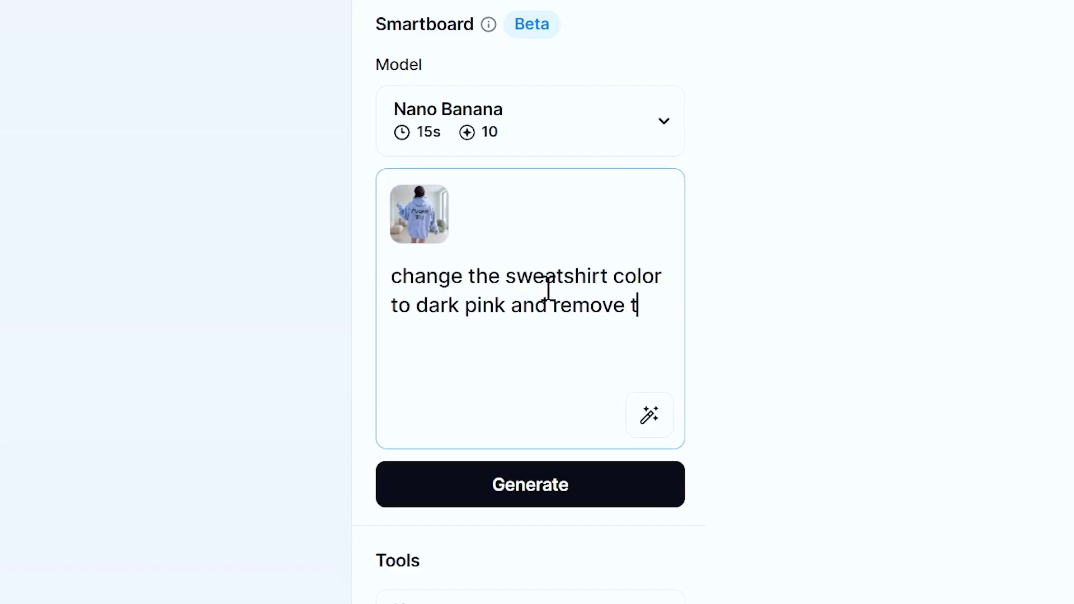
pyautogui.press('Return')
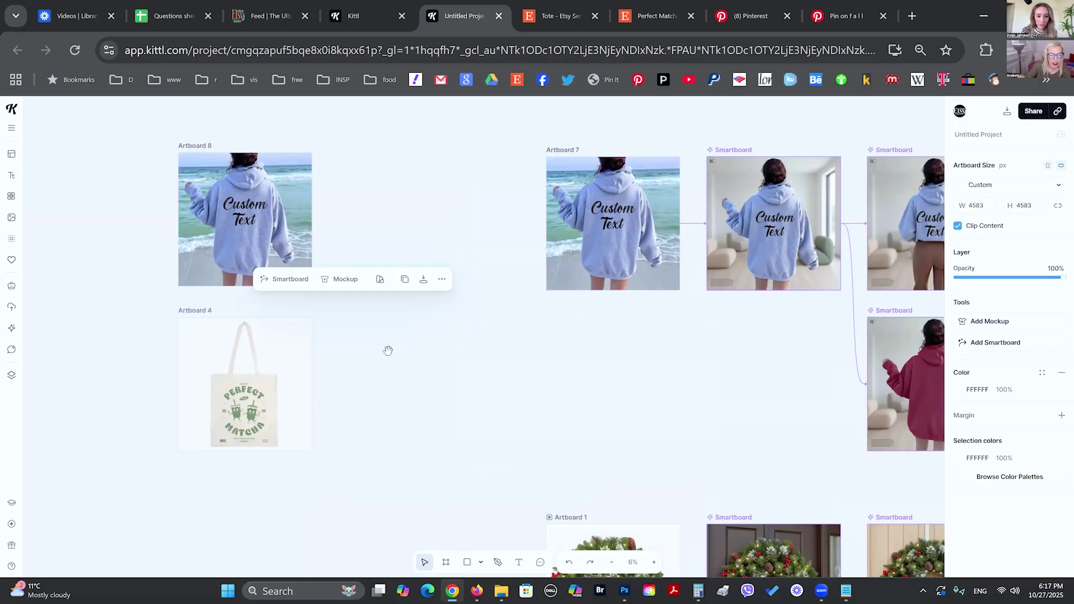
# Create a new smartboard from the beach hoodie Artboard 8.
pyautogui.hscroll(2, 386, 365)
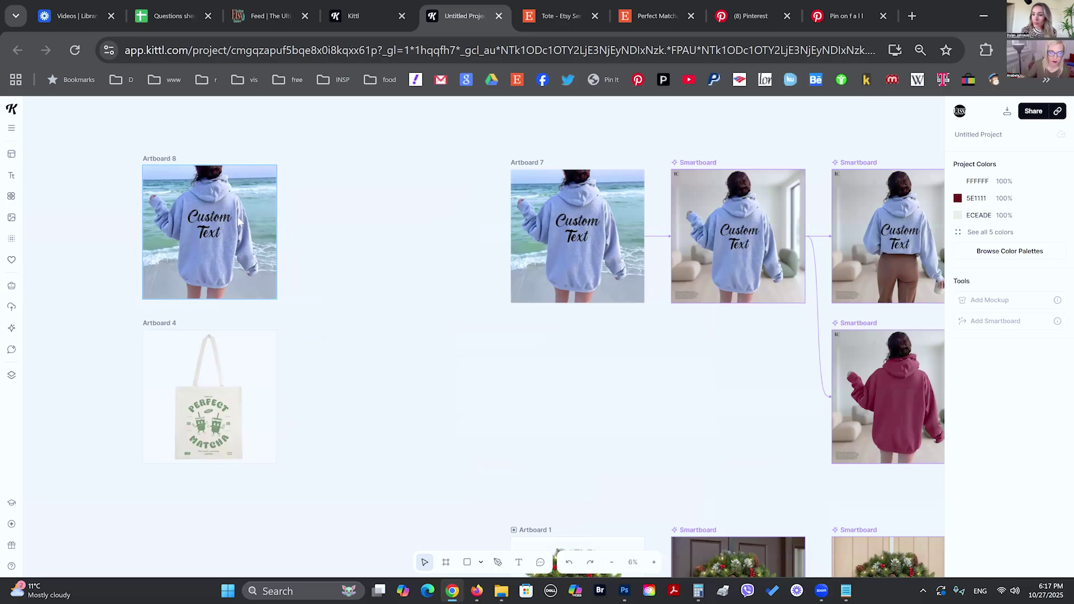
pyautogui.click(160, 159)
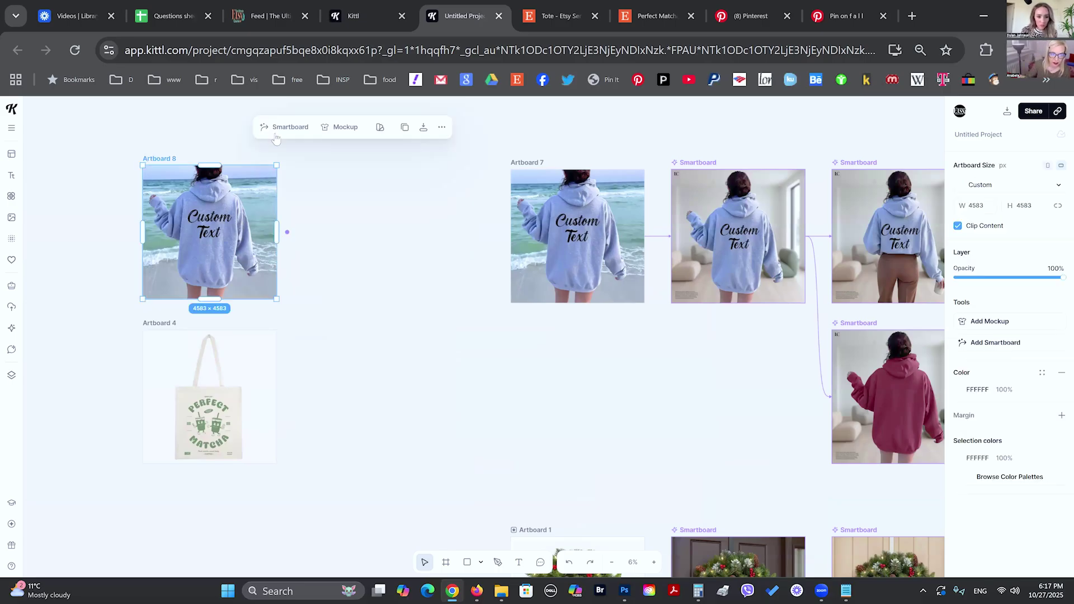
pyautogui.click(276, 130)
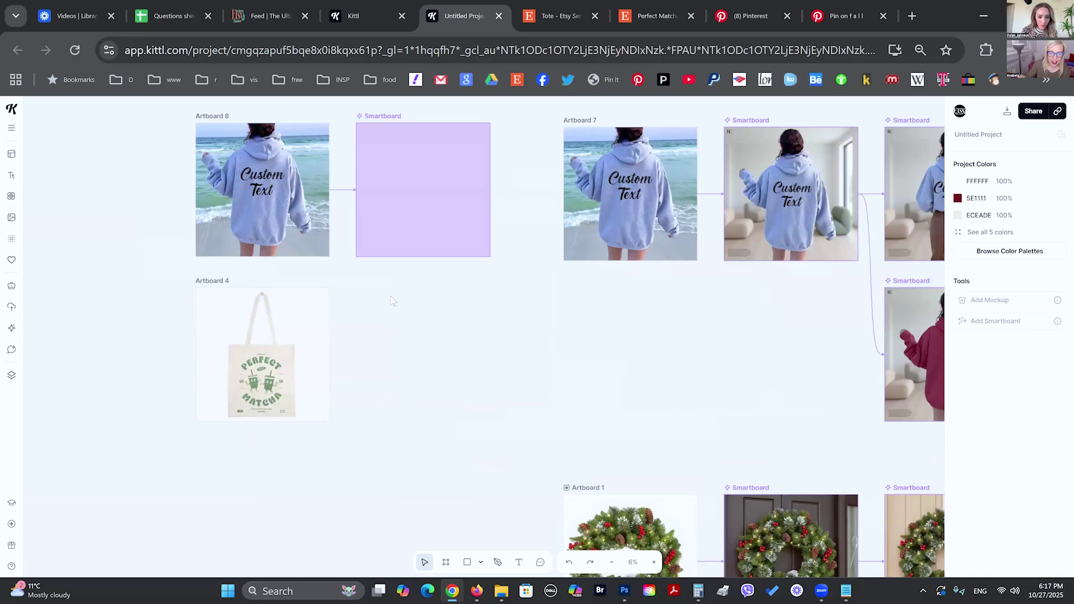
pyautogui.scroll(3, 390, 301)
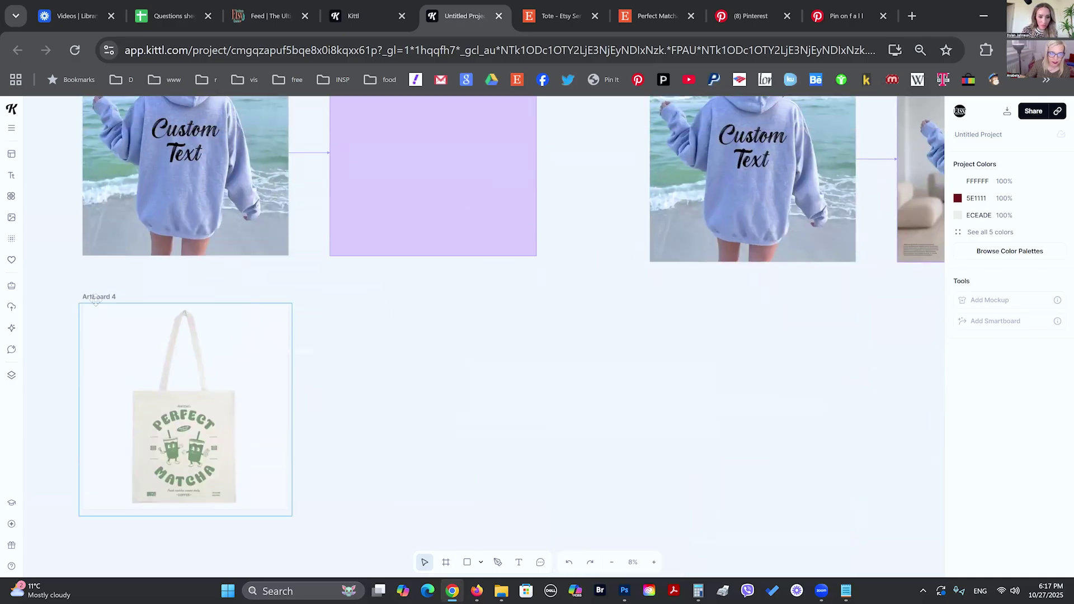
# Link the Perfect Matcha tote bag Artboard 4 to the new smartboard as a second reference.
pyautogui.click(96, 297)
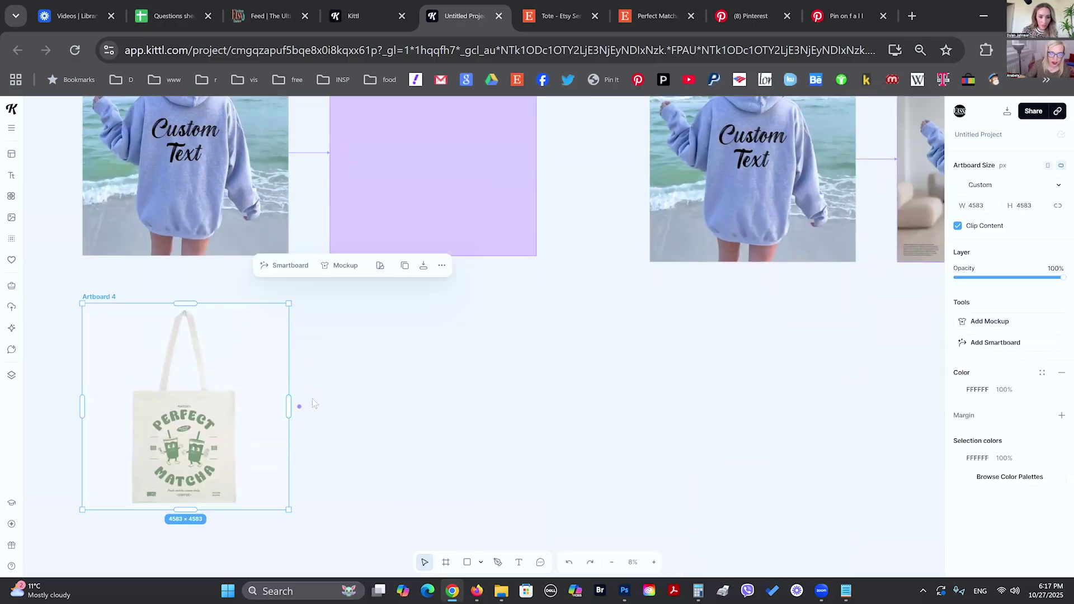
pyautogui.moveTo(300, 408)
pyautogui.moveTo(299, 409); pyautogui.dragTo(351, 164)
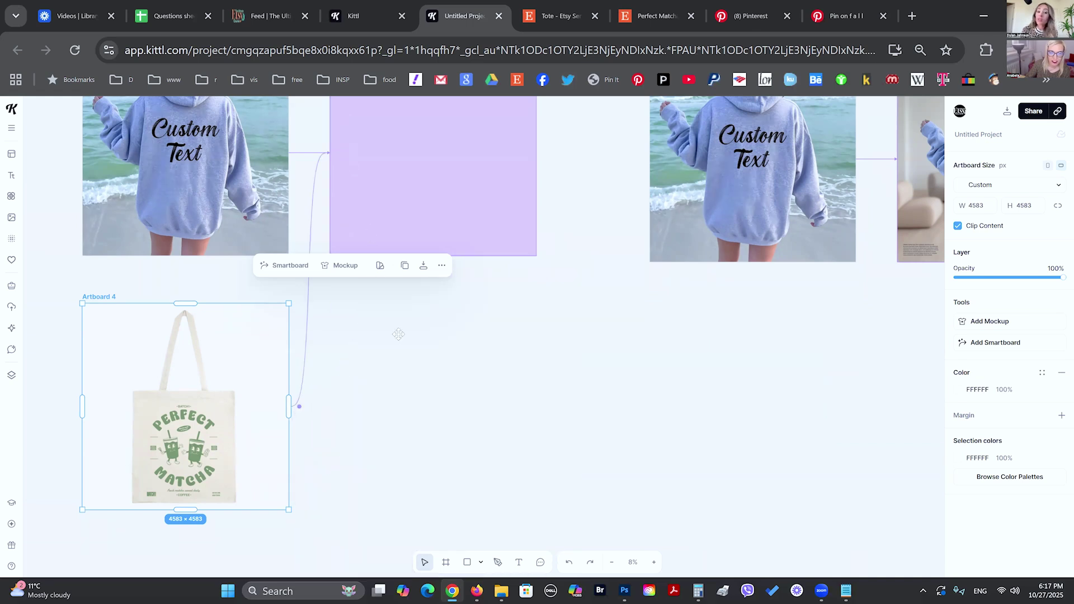
pyautogui.scroll(3, 398, 333)
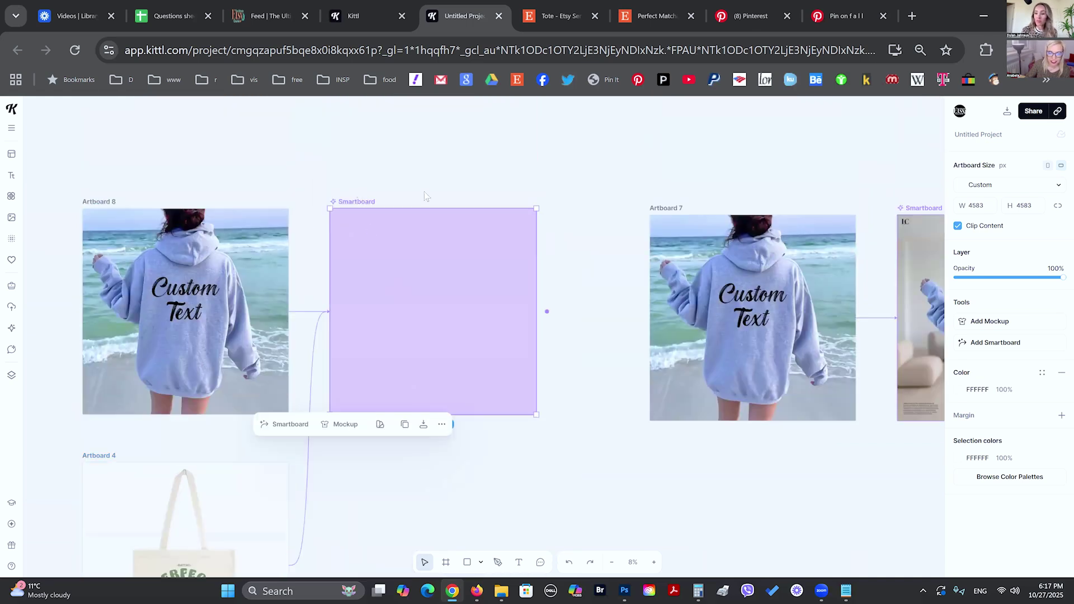
# Open the new smartboard's prompt settings and place the cursor in its prompt box.
pyautogui.click(356, 202)
pyautogui.moveTo(969, 239)
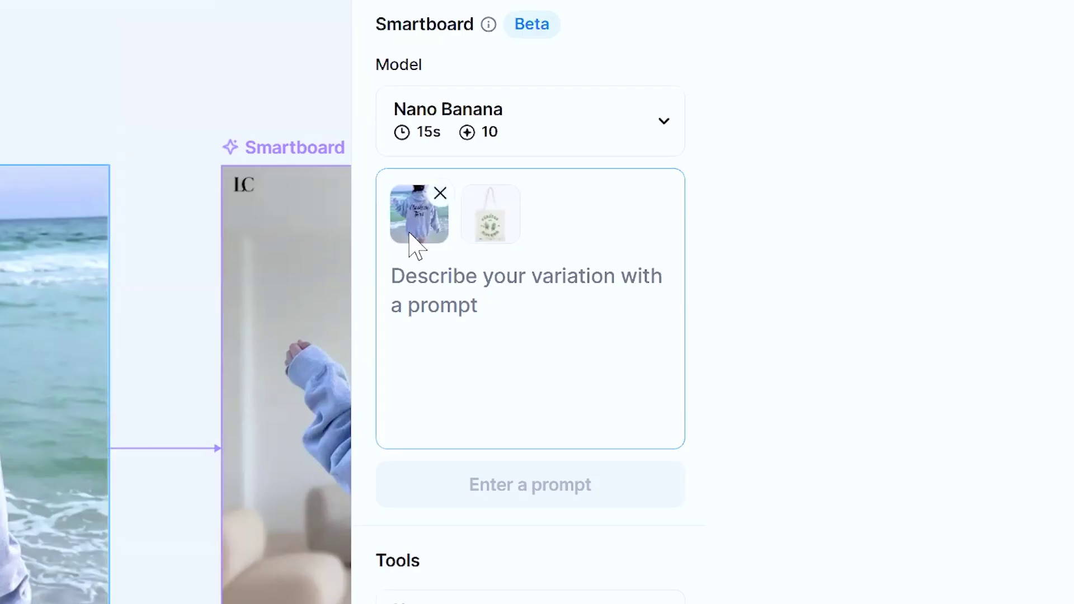
pyautogui.moveTo(488, 227)
pyautogui.click(470, 382)
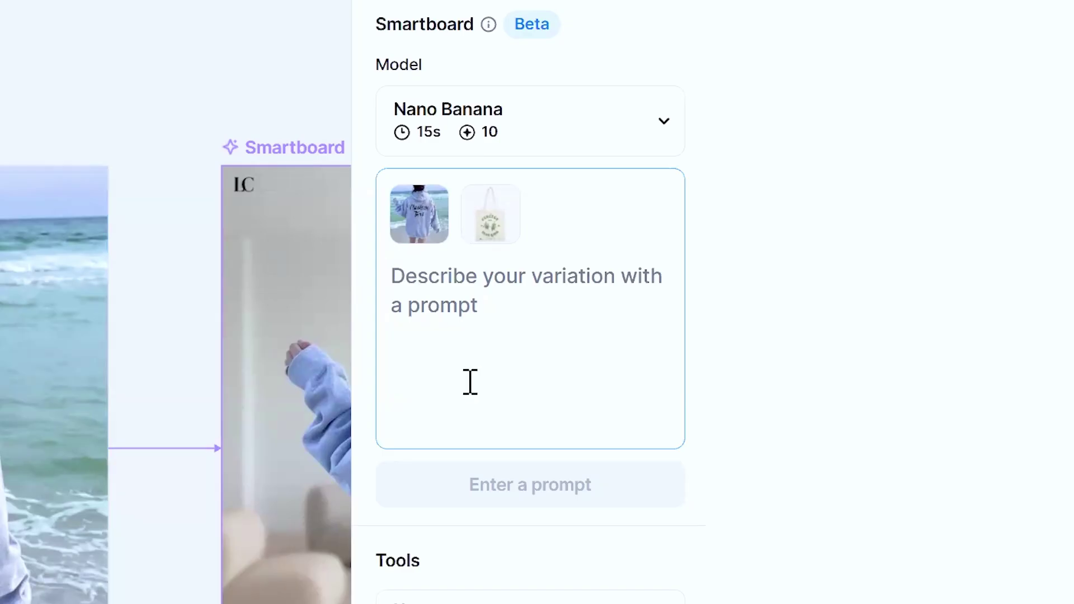
# Generate the exact tote bag combined into the sweatshirt image, keeping its lighting and background consistent.
pyautogui.write('combine')
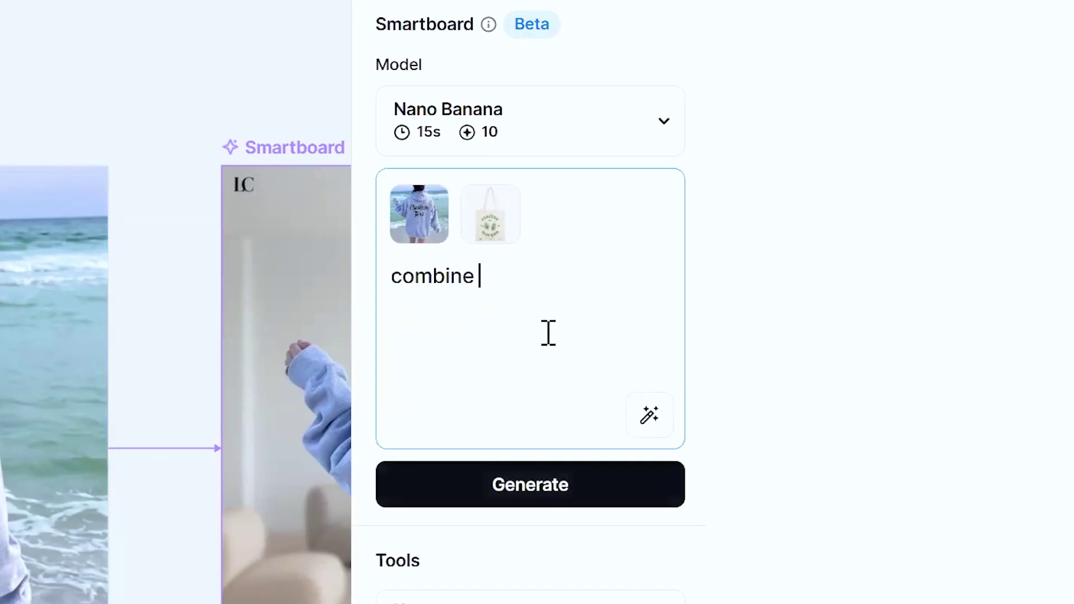
pyautogui.write(' this exa')
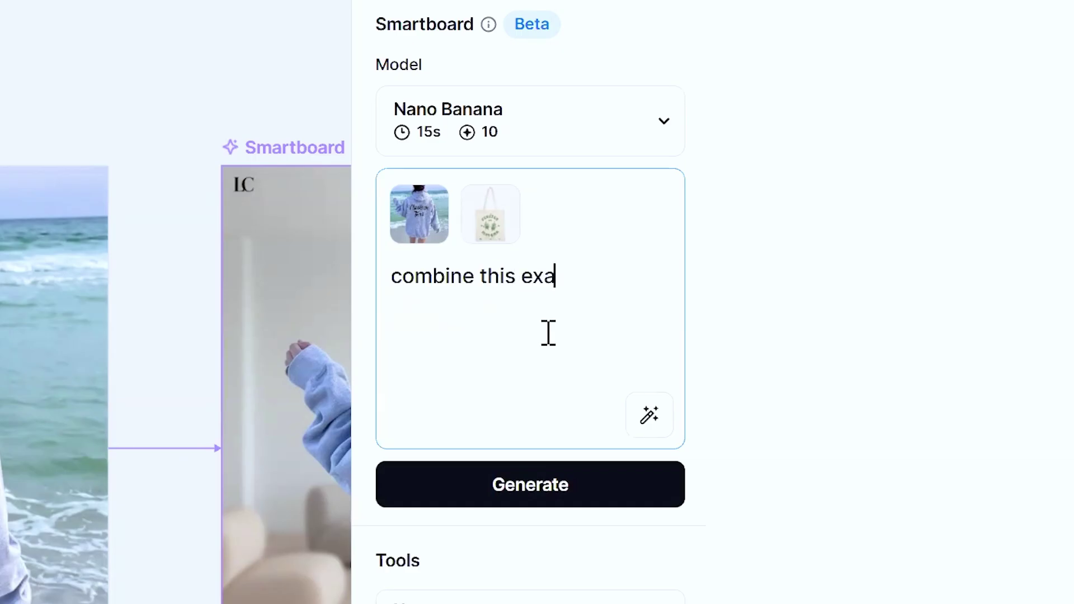
pyautogui.write('ct same tote ba')
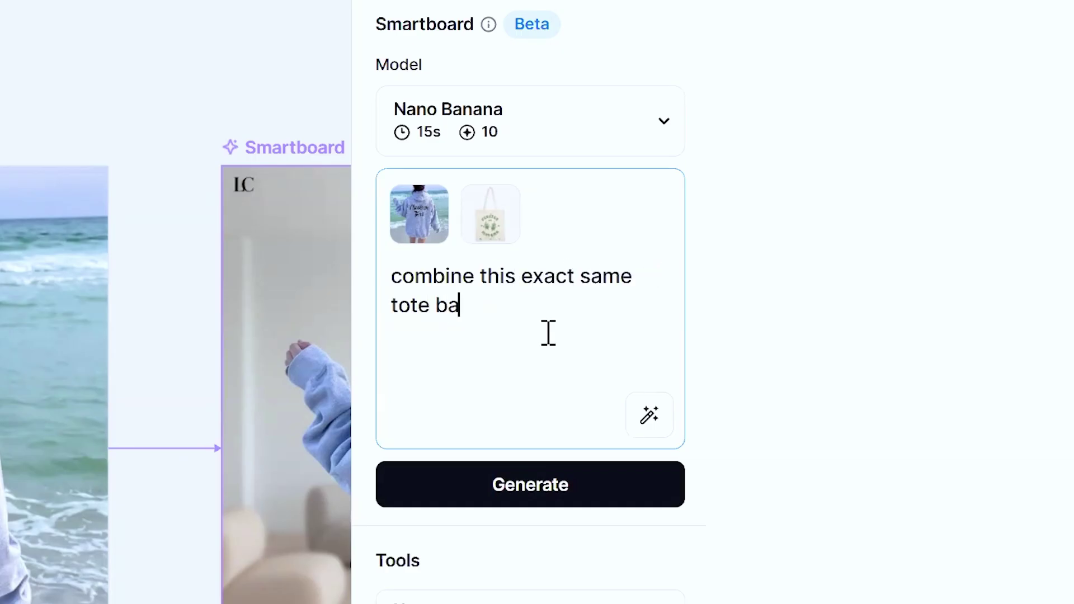
pyautogui.write('g into ')
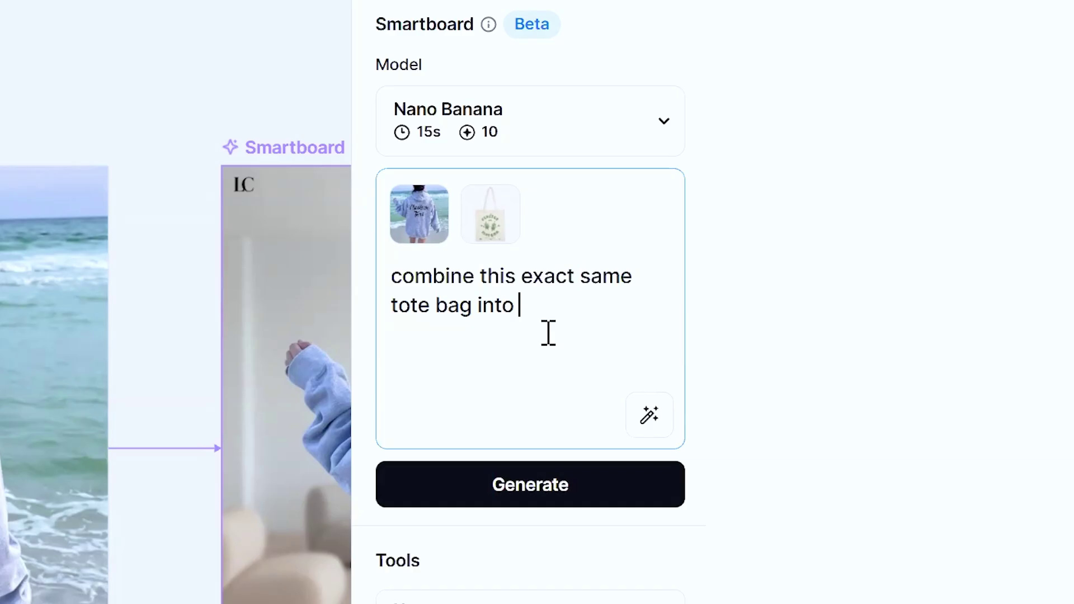
pyautogui.write('the swe')
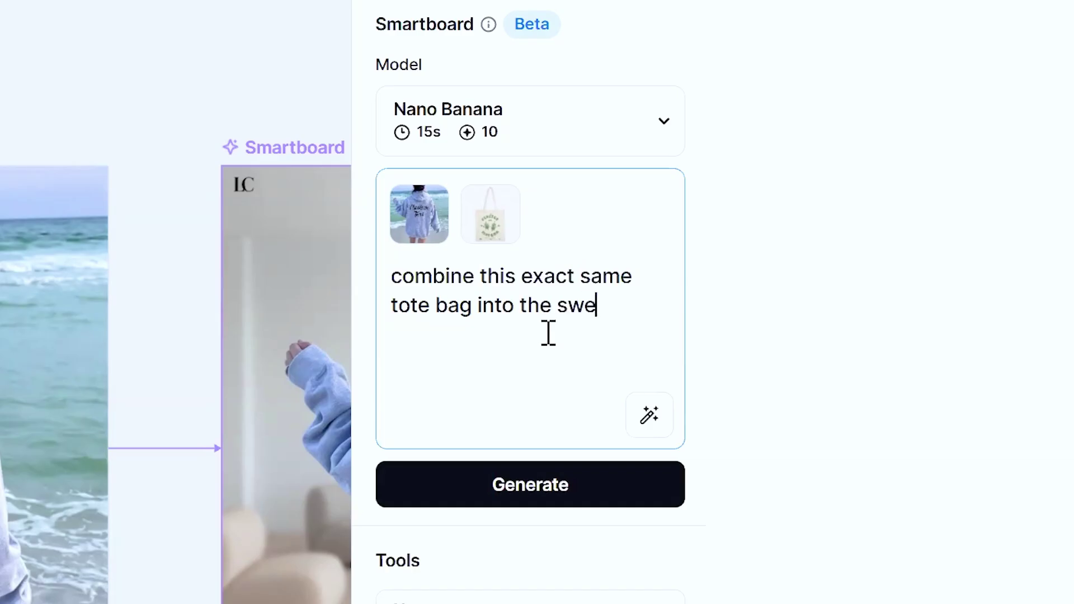
pyautogui.write('athisr ima')
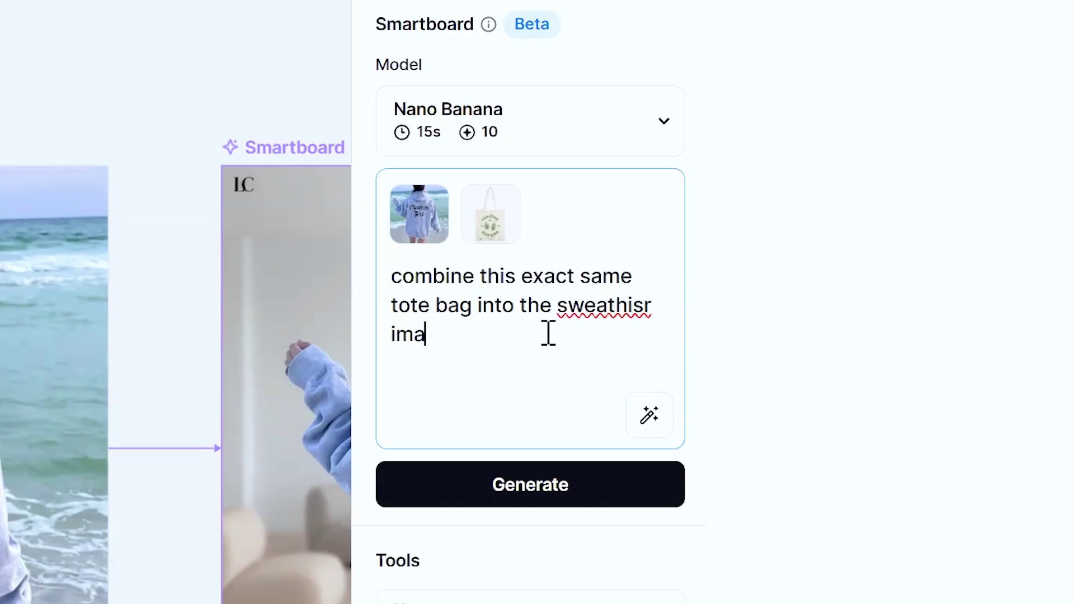
pyautogui.write('ge keep consis')
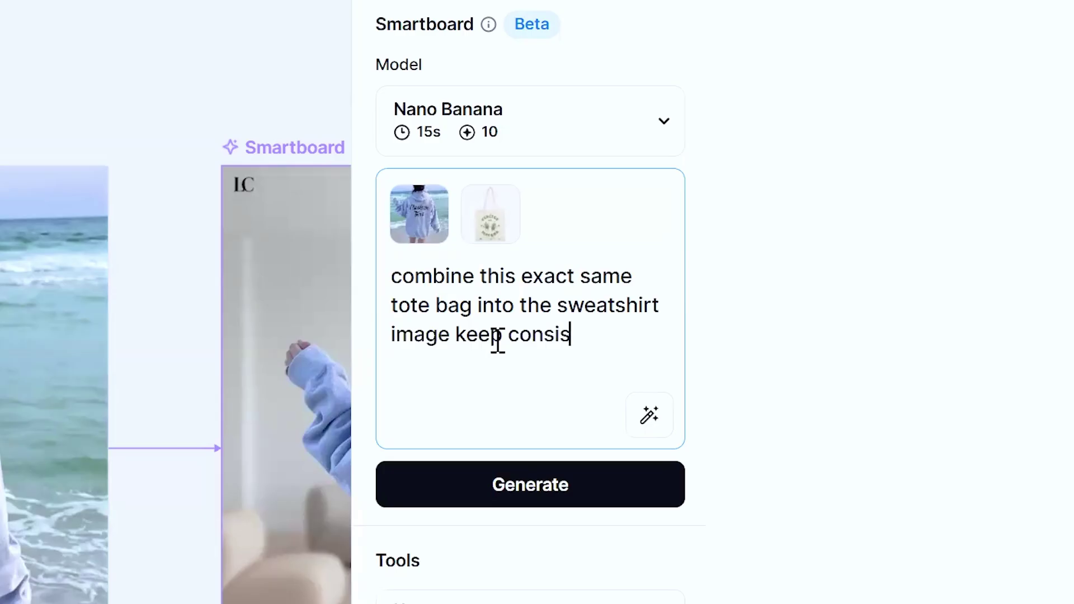
pyautogui.write('tent with the l')
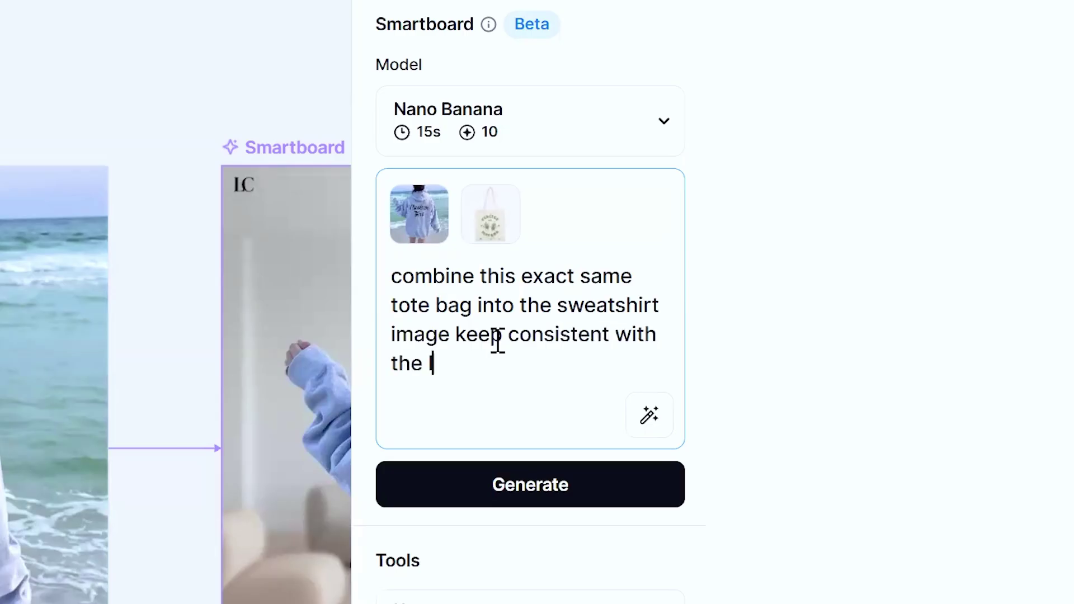
pyautogui.write('ighitng a')
pyautogui.press('BackSpace')
pyautogui.press('BackSpace')
pyautogui.press('BackSpace')
pyautogui.write('g and')
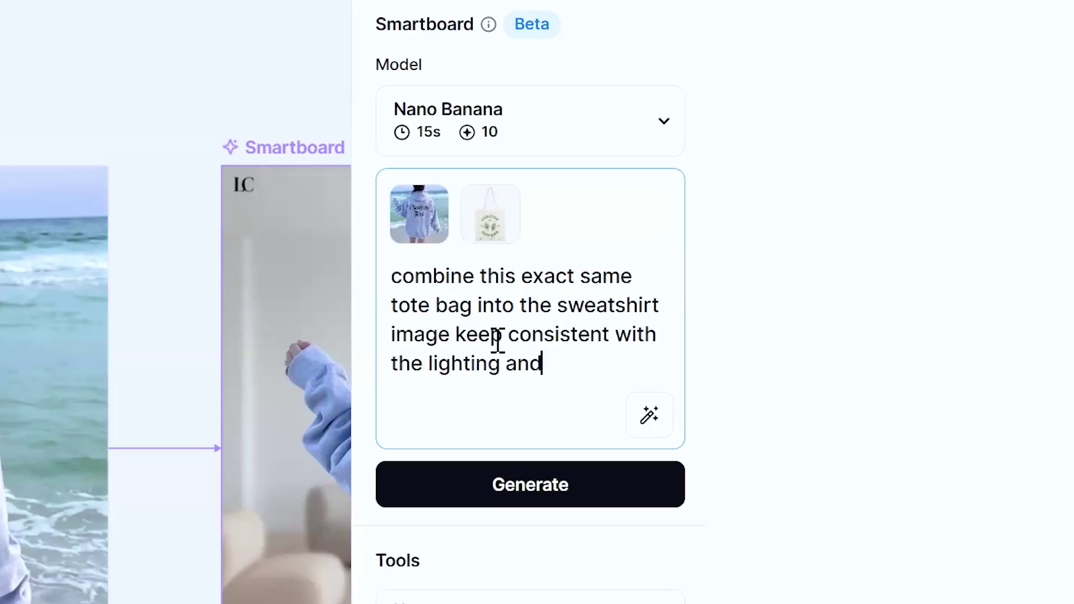
pyautogui.write(' the background')
pyautogui.press('Return')
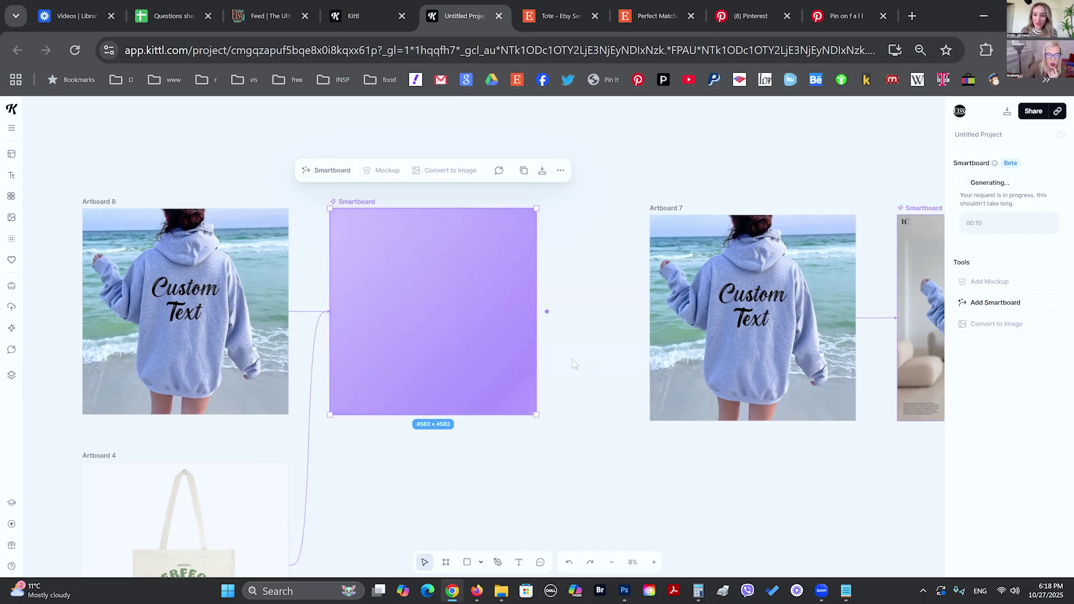
pyautogui.scroll(-3, 572, 363)
pyautogui.scroll(3, 574, 364)
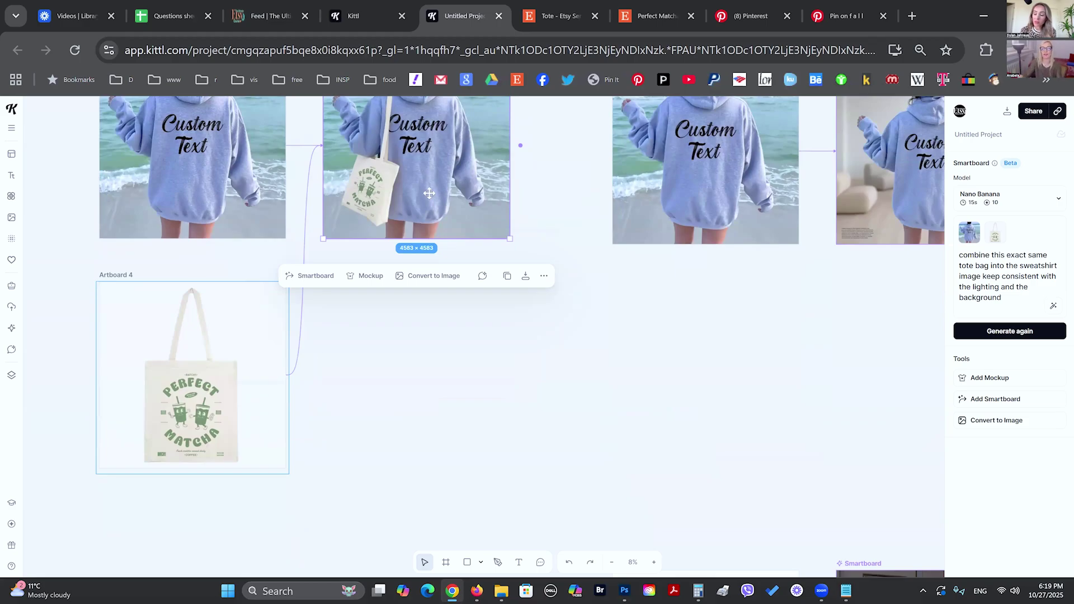
pyautogui.click(399, 364)
# Branch a new smartboard from the generated tote-and-hoodie image and place it below.
pyautogui.moveTo(455, 364); pyautogui.dragTo(430, 406)
pyautogui.moveTo(393, 353); pyautogui.dragTo(380, 428)
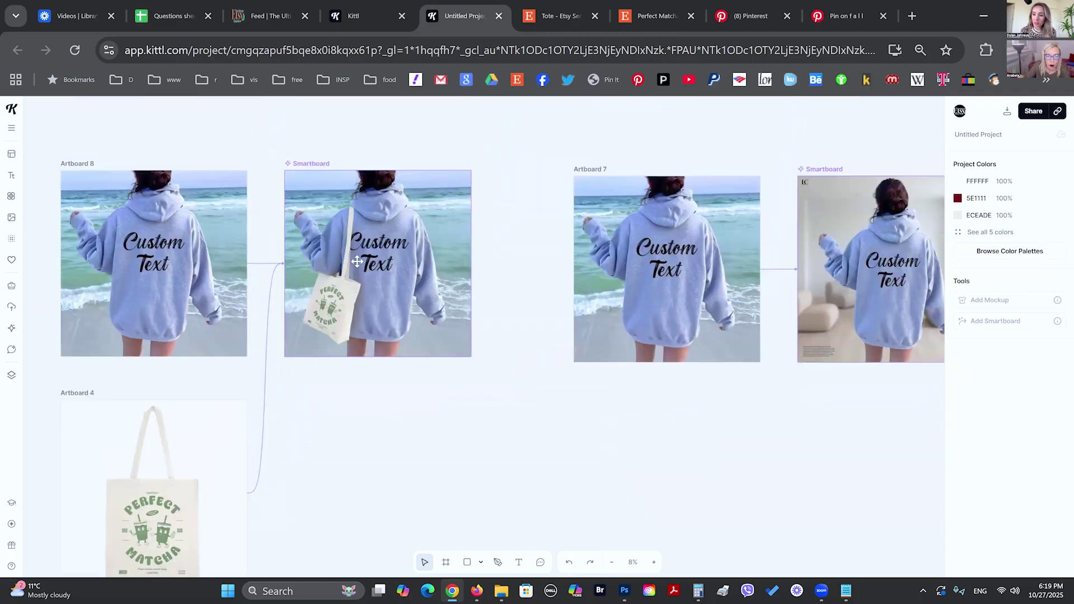
pyautogui.click(314, 166)
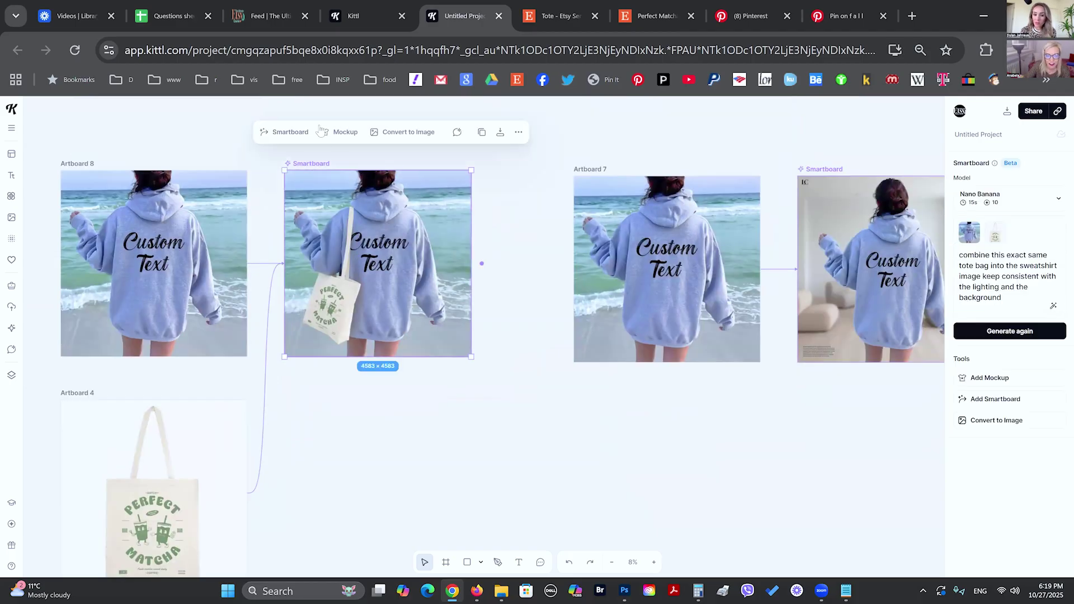
pyautogui.click(290, 132)
pyautogui.moveTo(384, 244); pyautogui.dragTo(159, 480)
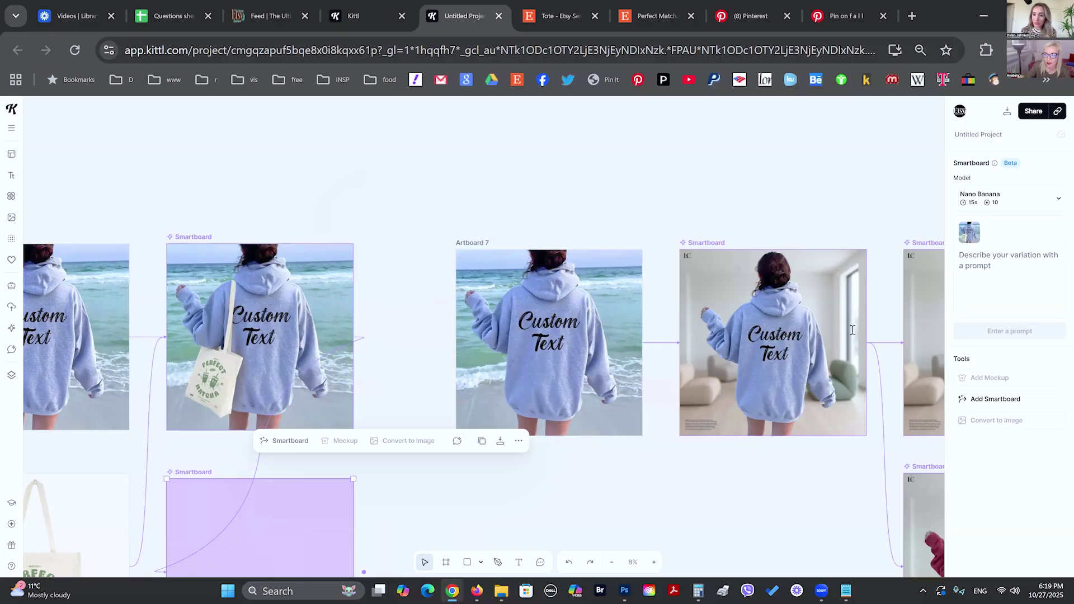
# Prompt 'make the tote bigger', enhance the prompt, and generate the enlarged-tote variation.
pyautogui.click(1021, 268)
pyautogui.write('make the tote')
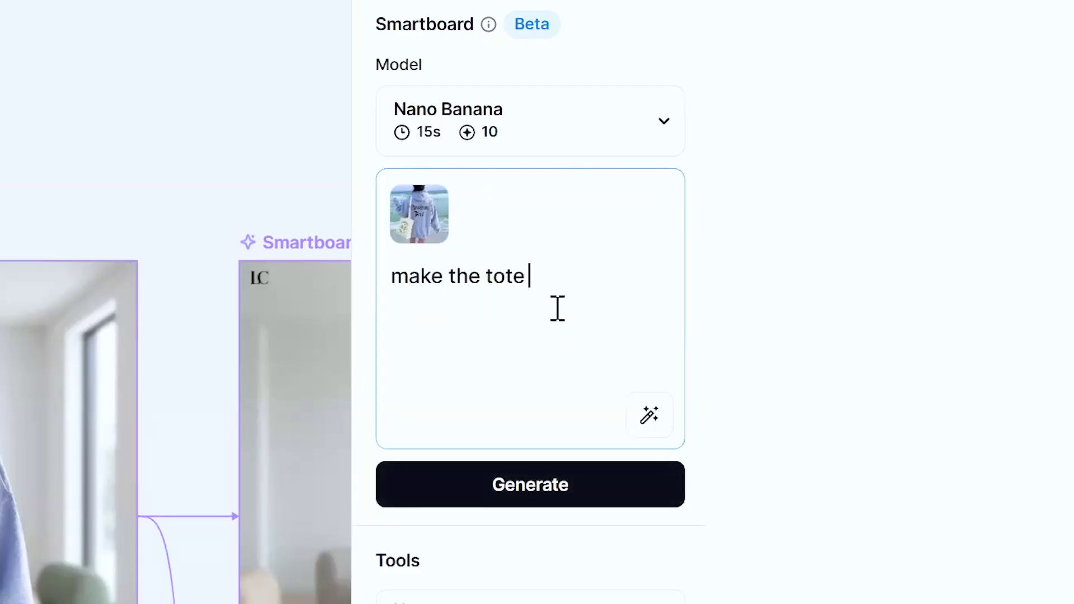
pyautogui.write(' bigger')
pyautogui.click(650, 414)
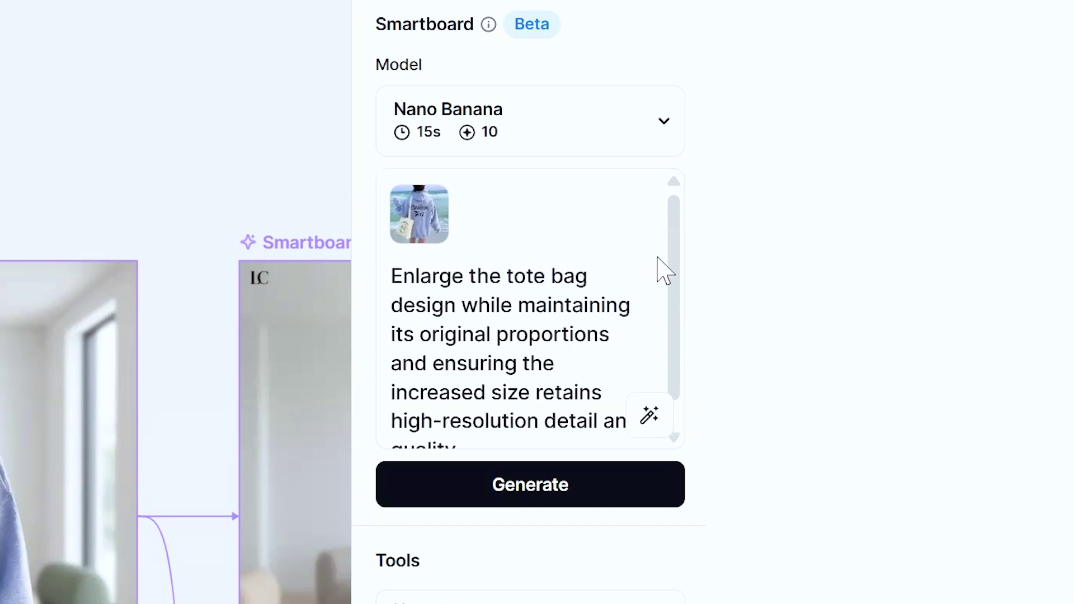
pyautogui.scroll(-2, 606, 254)
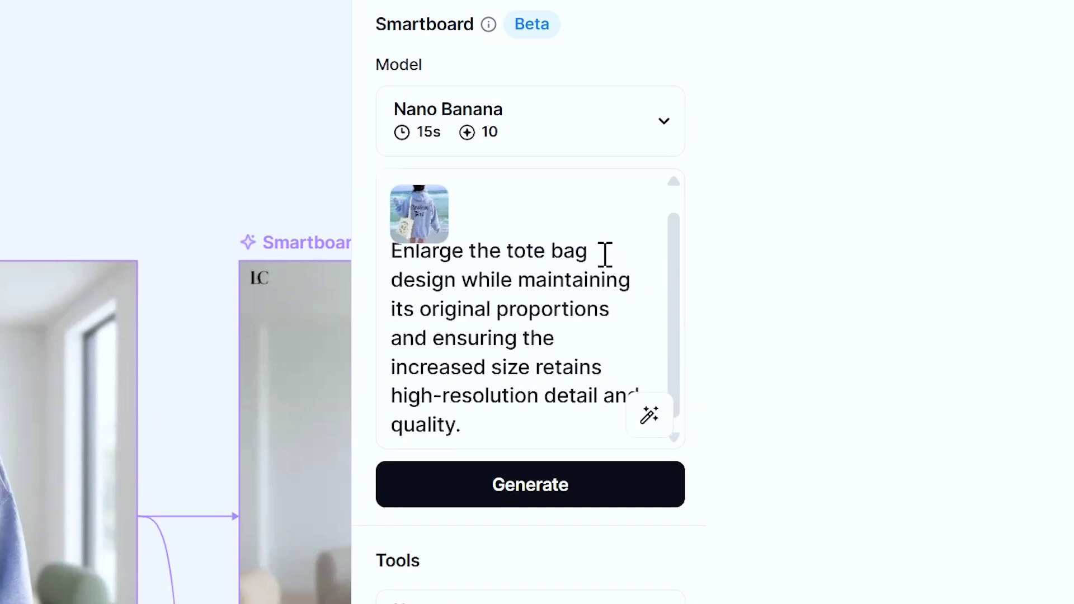
pyautogui.click(517, 506)
pyautogui.scroll(-3, 356, 272)
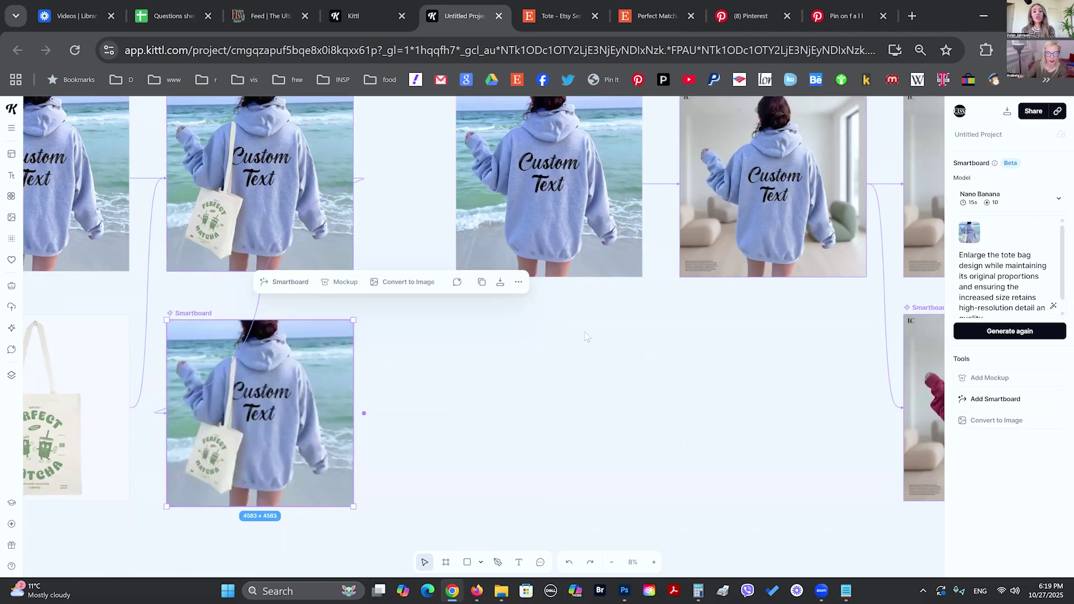
pyautogui.scroll(-3, 593, 350)
pyautogui.hscroll(-3, 592, 350)
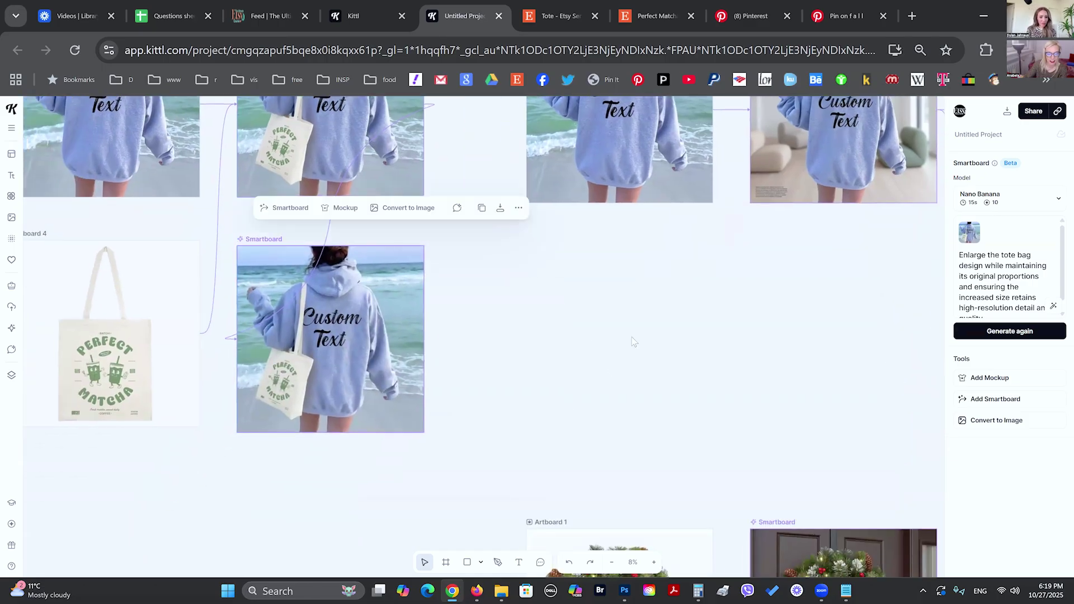
pyautogui.scroll(-3, 497, 304)
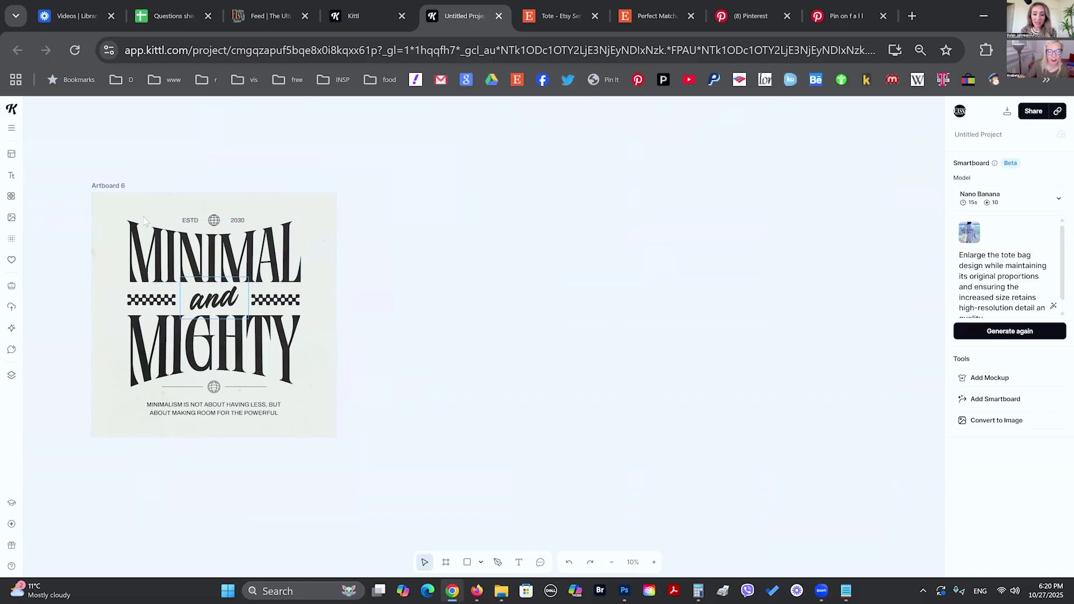
# Start a smartboard from Artboard 6 prompting a hardcover journal mockup on a light surface with strong natural shadows.
pyautogui.click(144, 221)
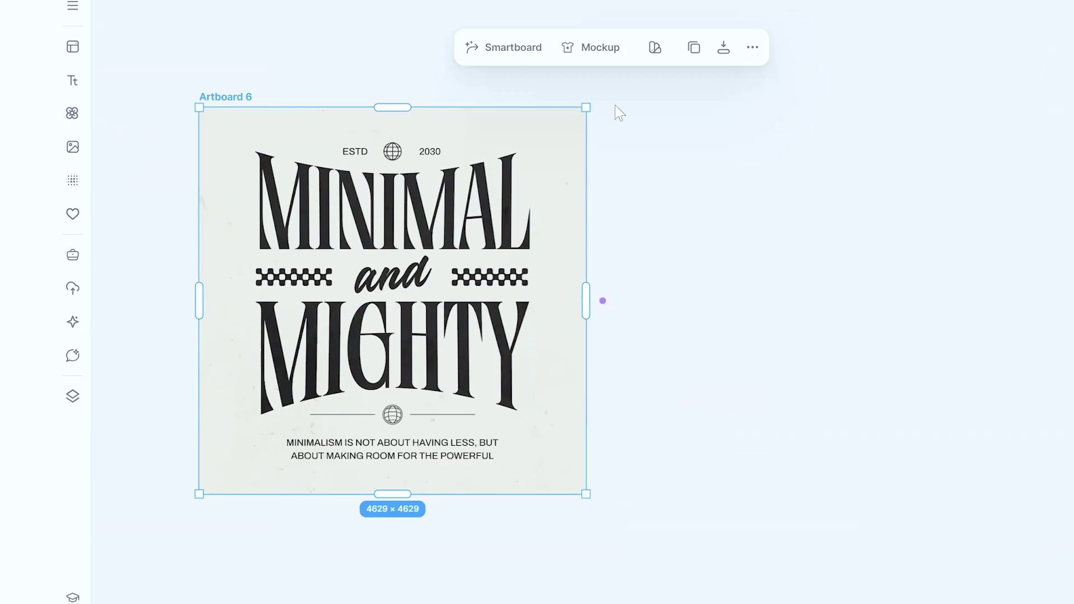
pyautogui.click(514, 48)
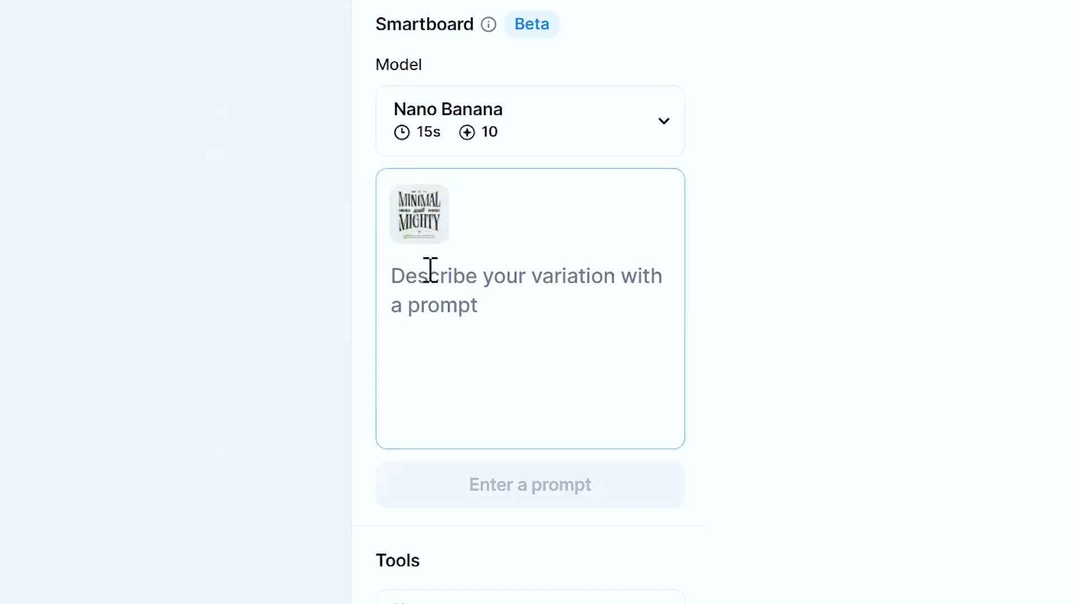
pyautogui.write('mockup this exact')
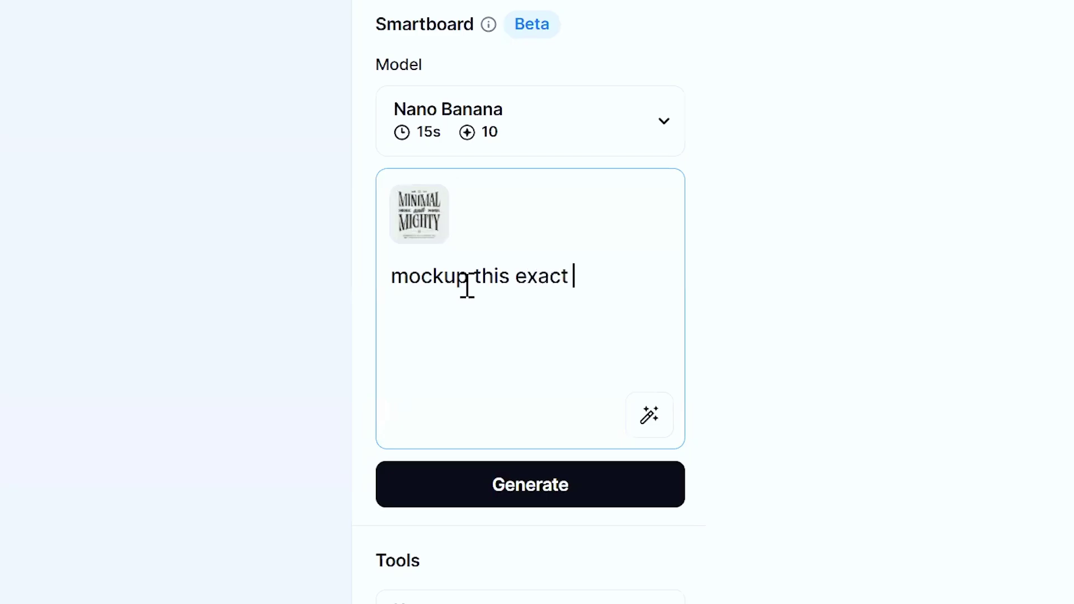
pyautogui.write(' dsign on a')
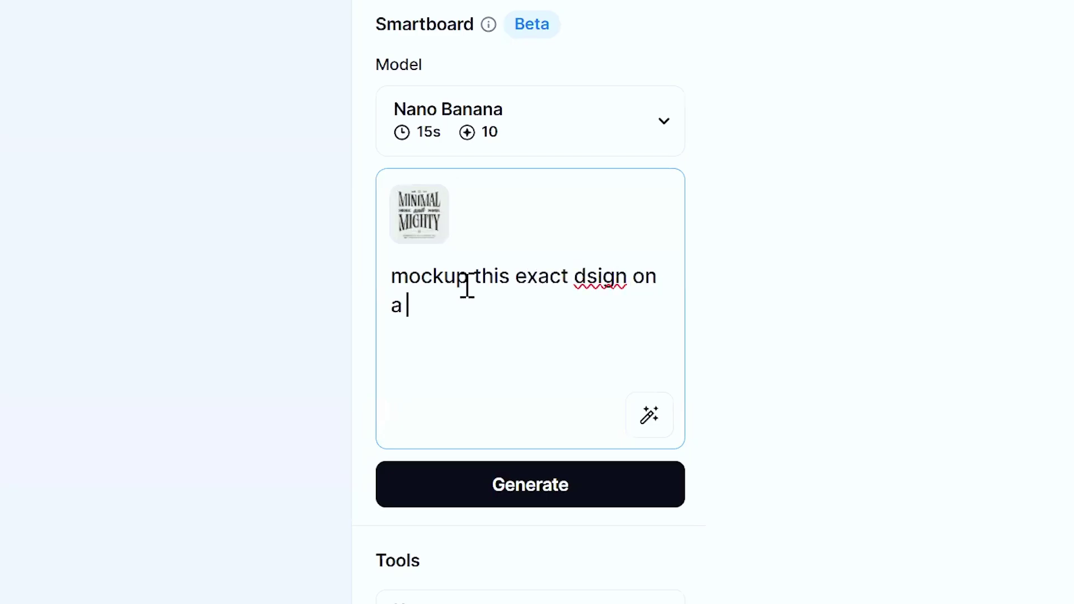
pyautogui.write(' hardvocer journal')
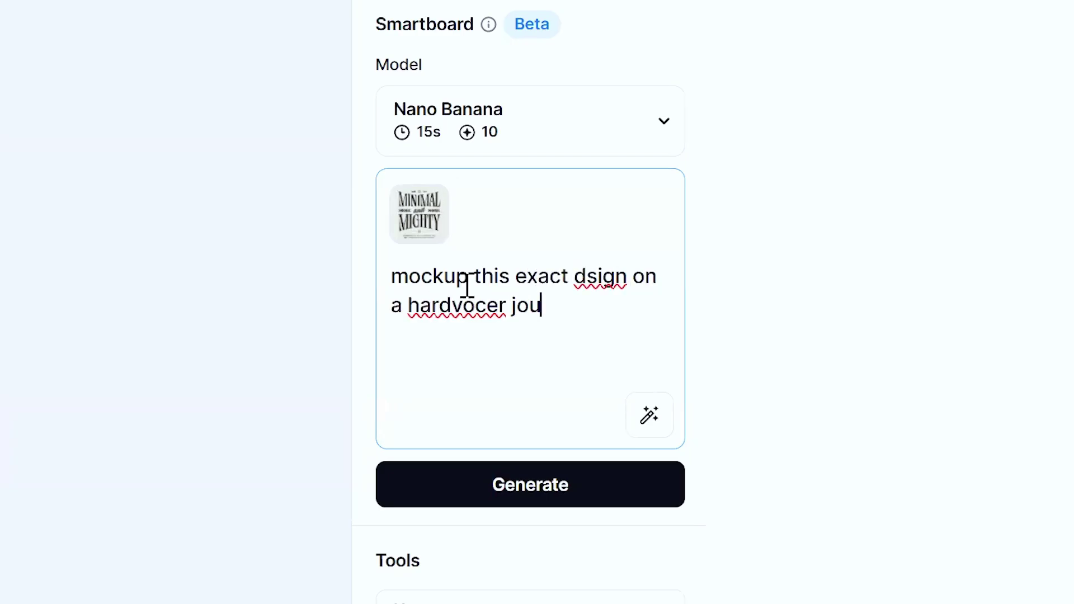
pyautogui.rightClick(595, 277)
pyautogui.click(531, 331)
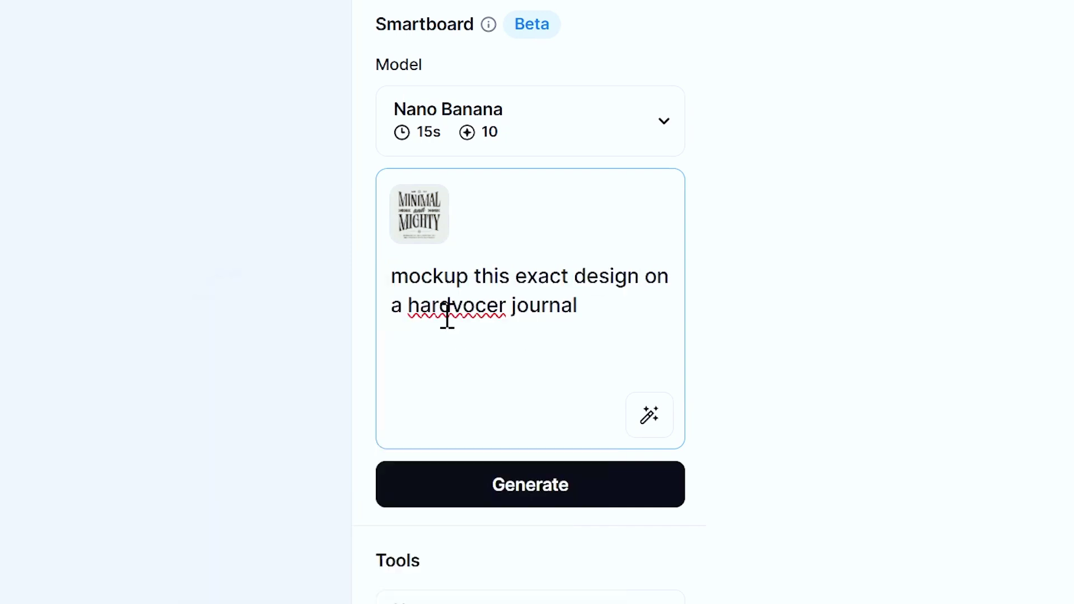
pyautogui.rightClick(445, 307)
pyautogui.click(412, 365)
pyautogui.click(648, 316)
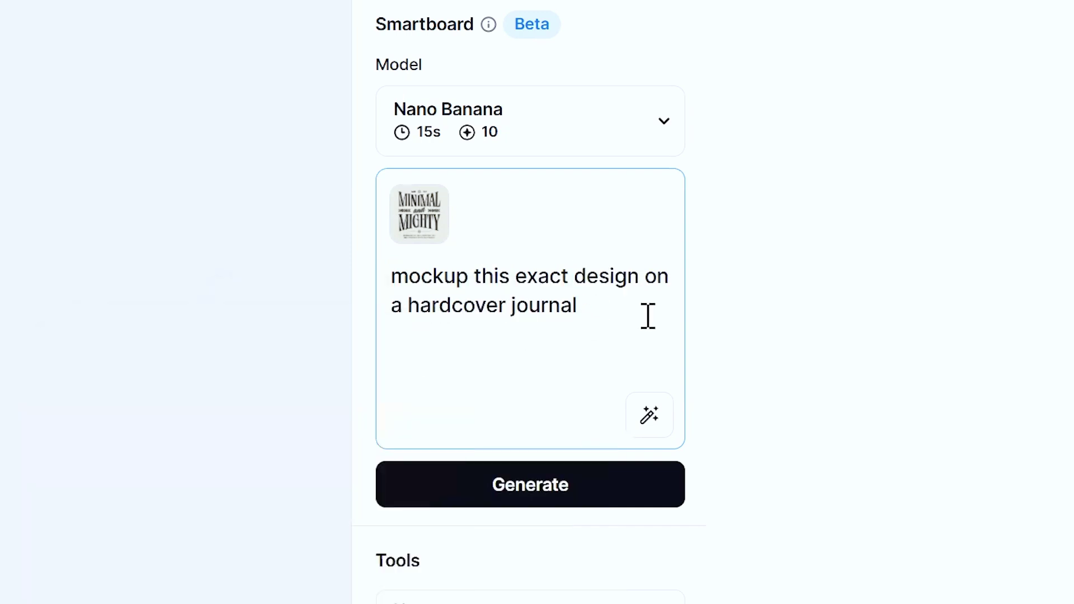
pyautogui.write('and place it on a light ')
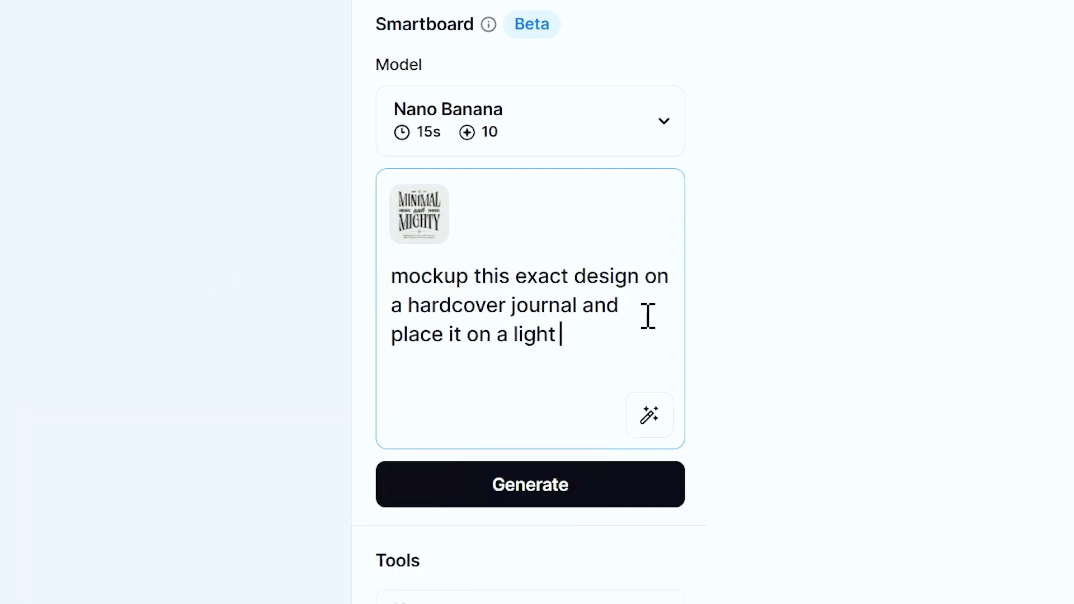
pyautogui.write('solid color surfa')
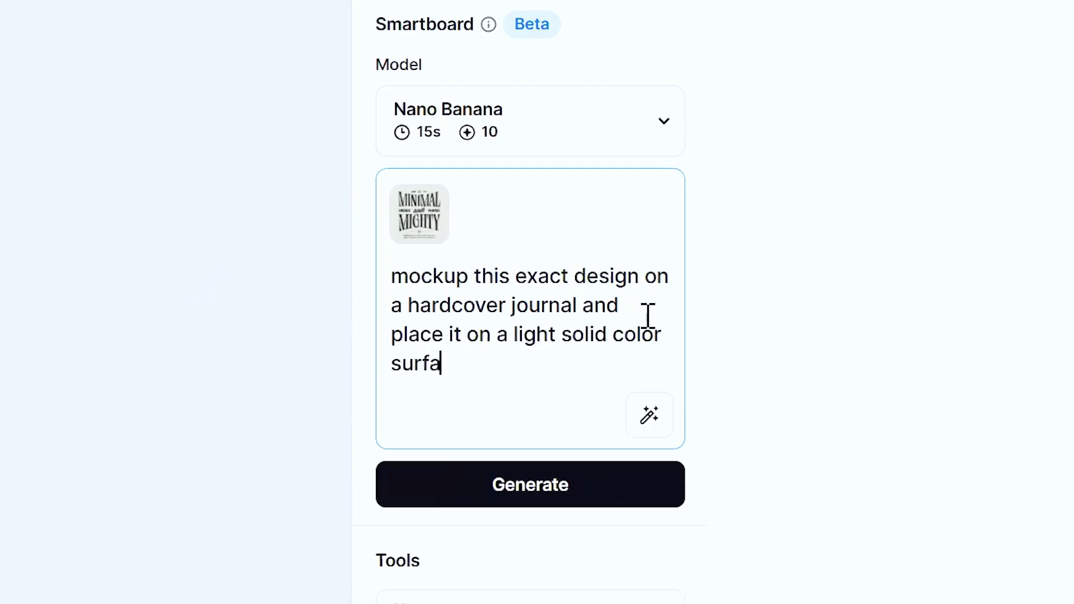
pyautogui.write('ce with strong n')
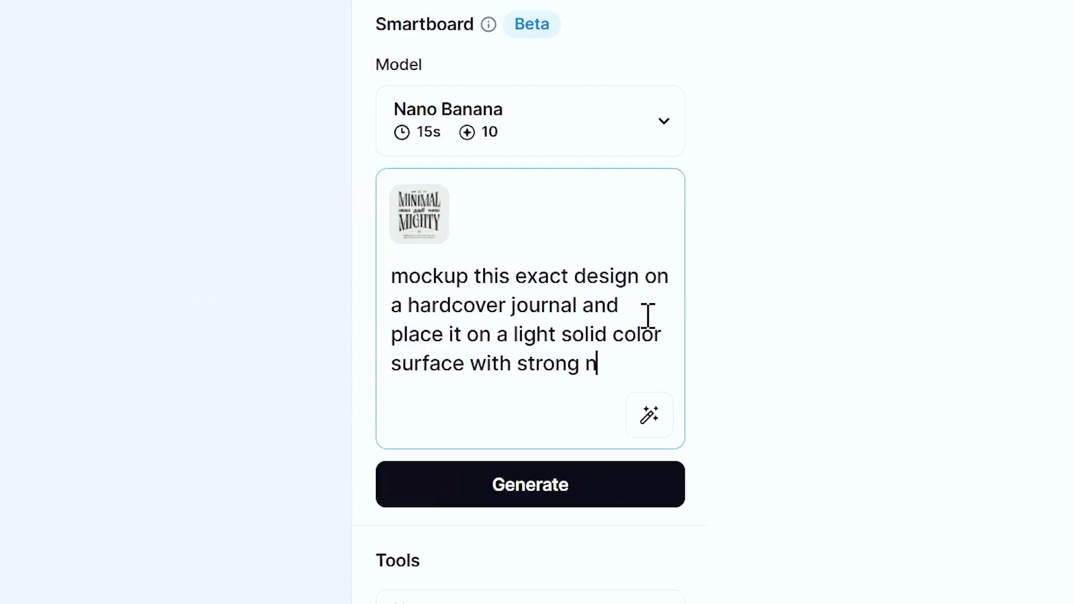
pyautogui.write('autral shadows')
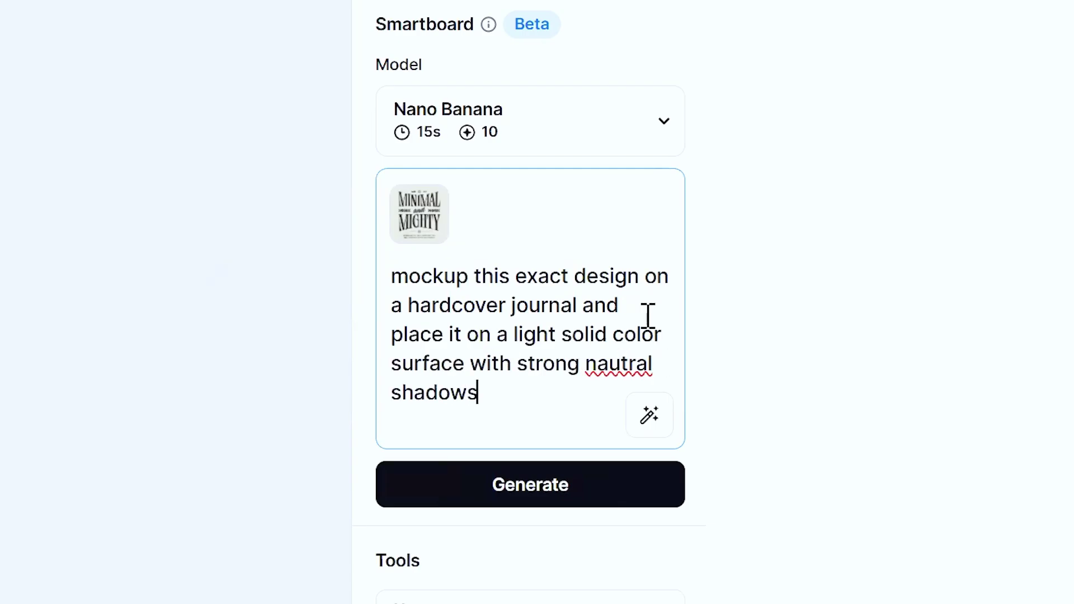
pyautogui.rightClick(602, 369)
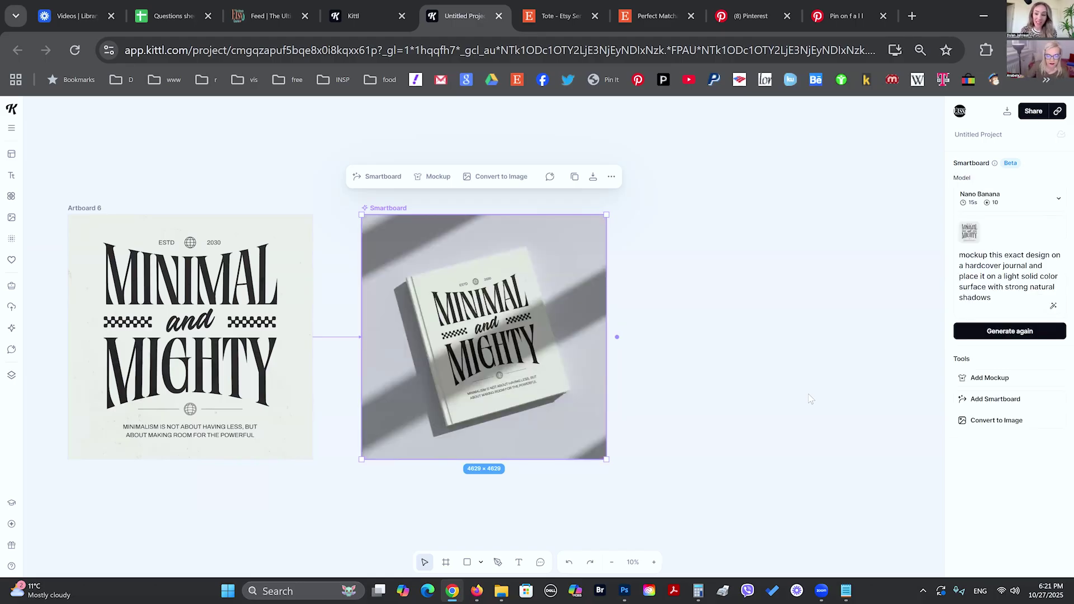
# Prompt a dark red journal version with minimalist holiday decor, then scroll to Artboard 5's green soap.
pyautogui.write('change the')
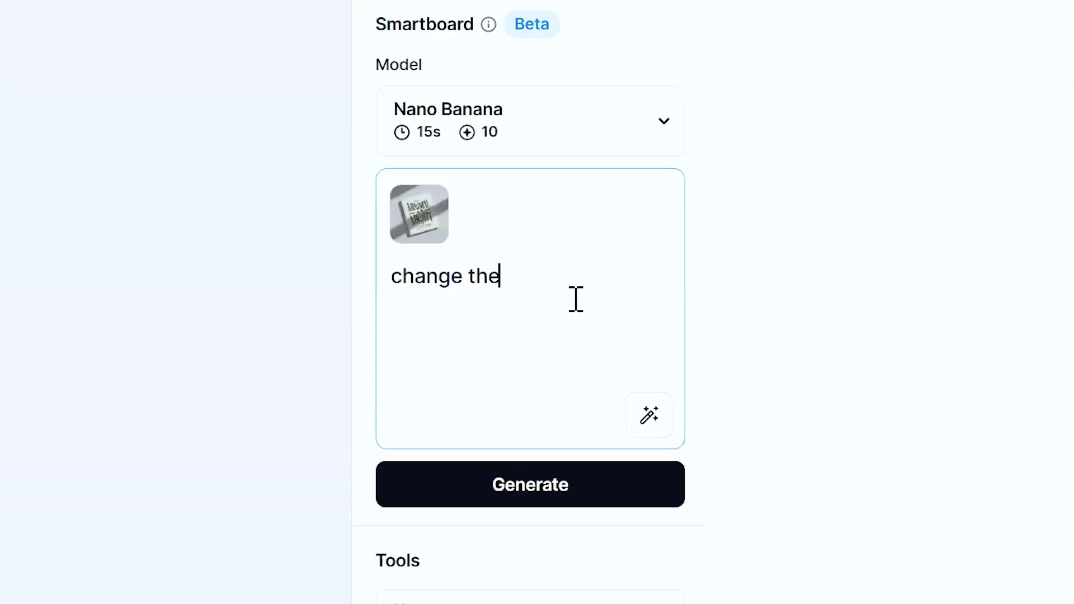
pyautogui.write(' color to dark')
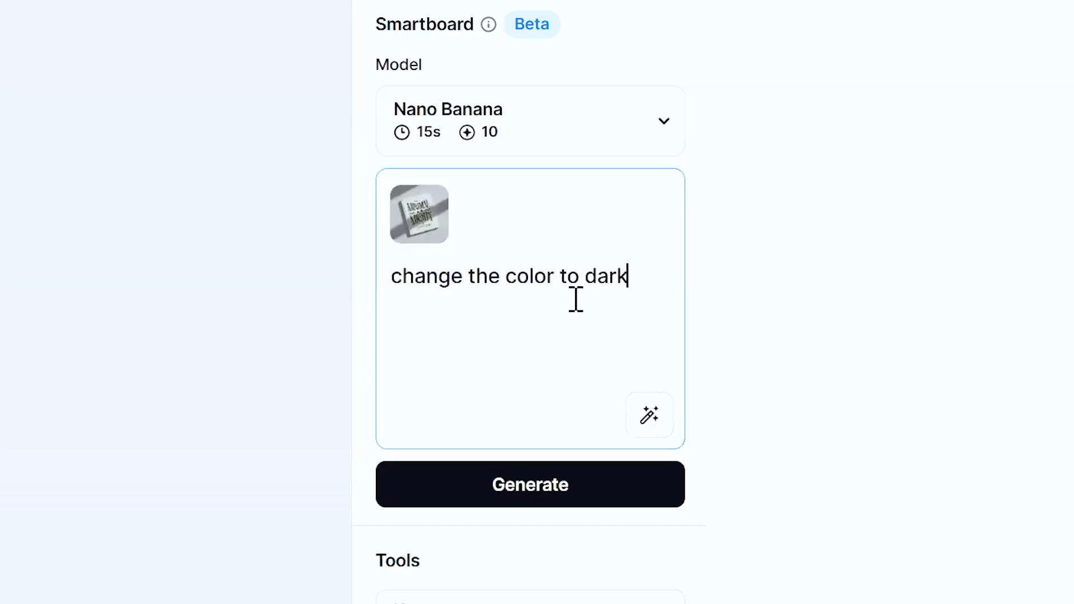
pyautogui.write(' red and add s')
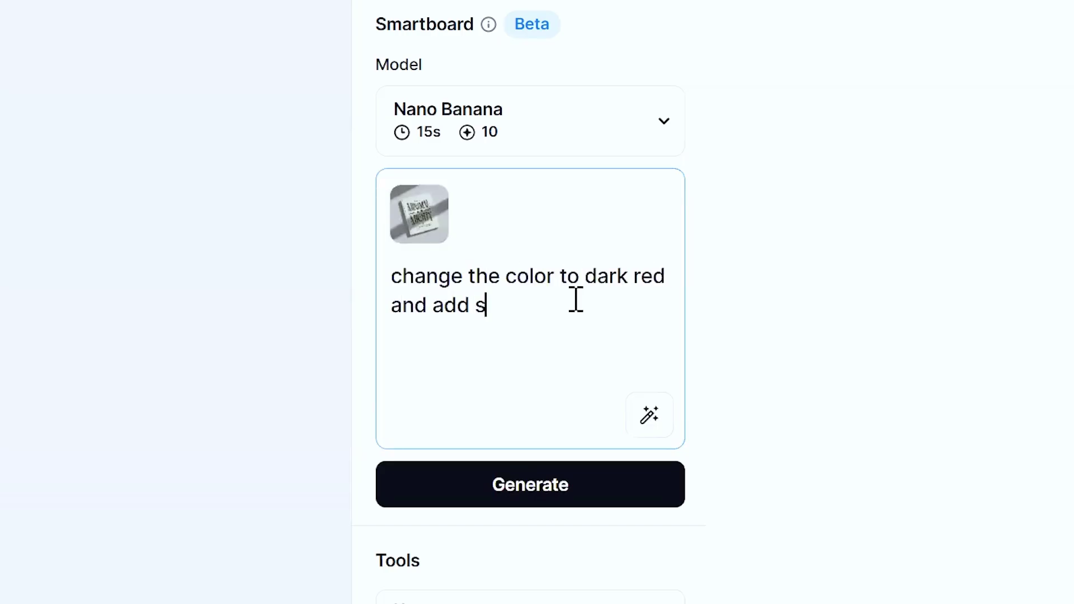
pyautogui.write('ome minimalist ')
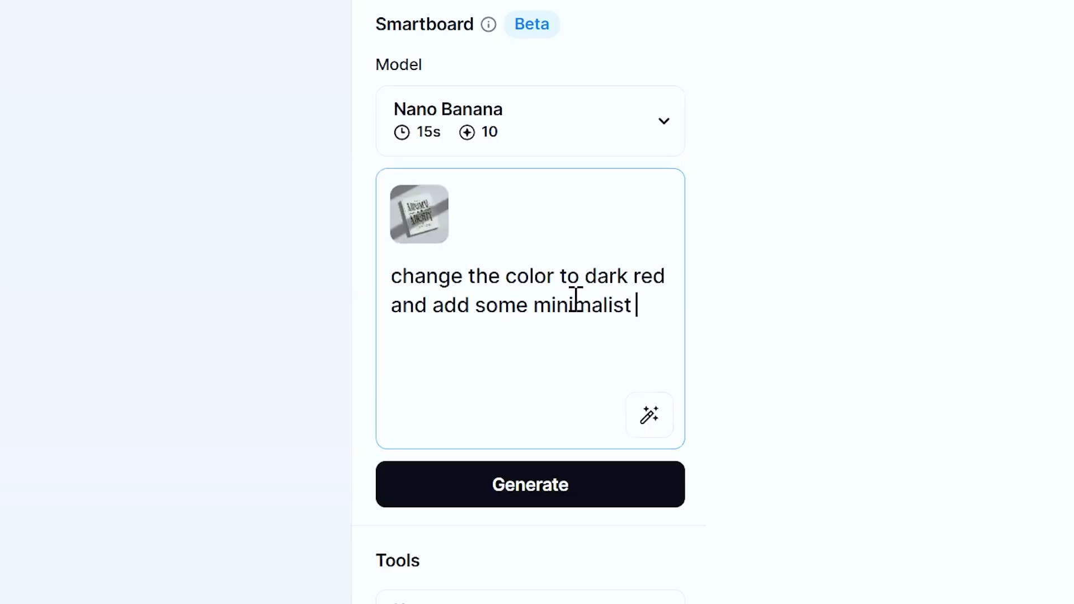
pyautogui.write('holiday decor in t')
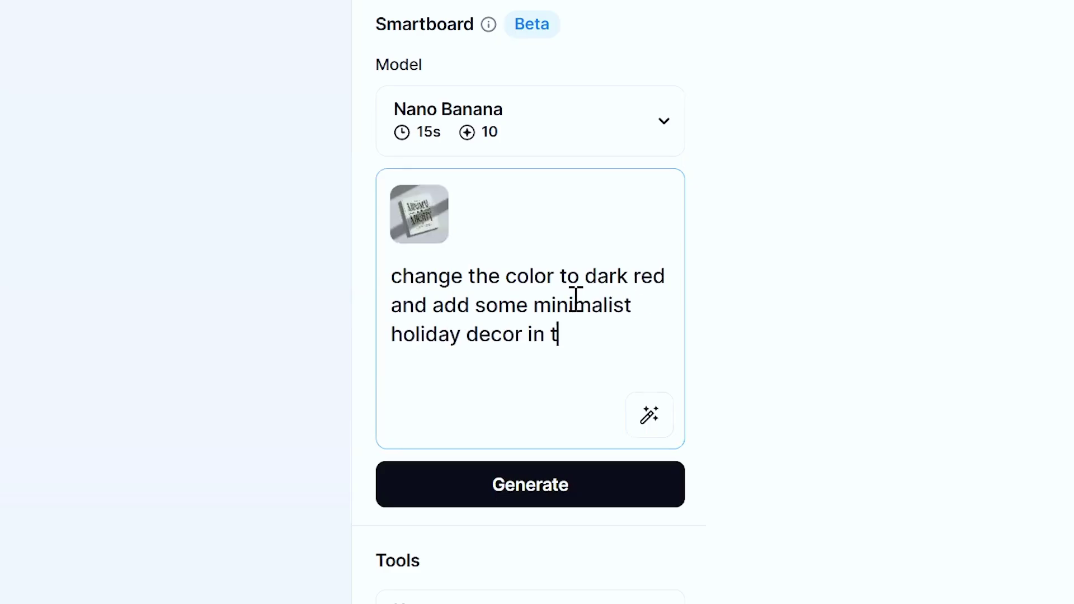
pyautogui.write('he c')
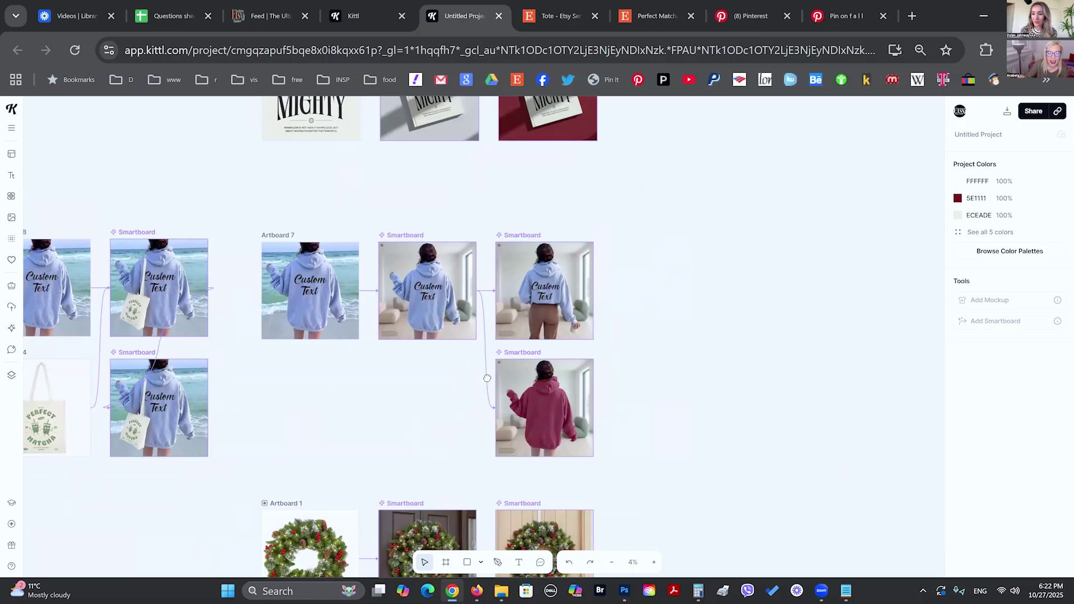
pyautogui.scroll(-3, 486, 376)
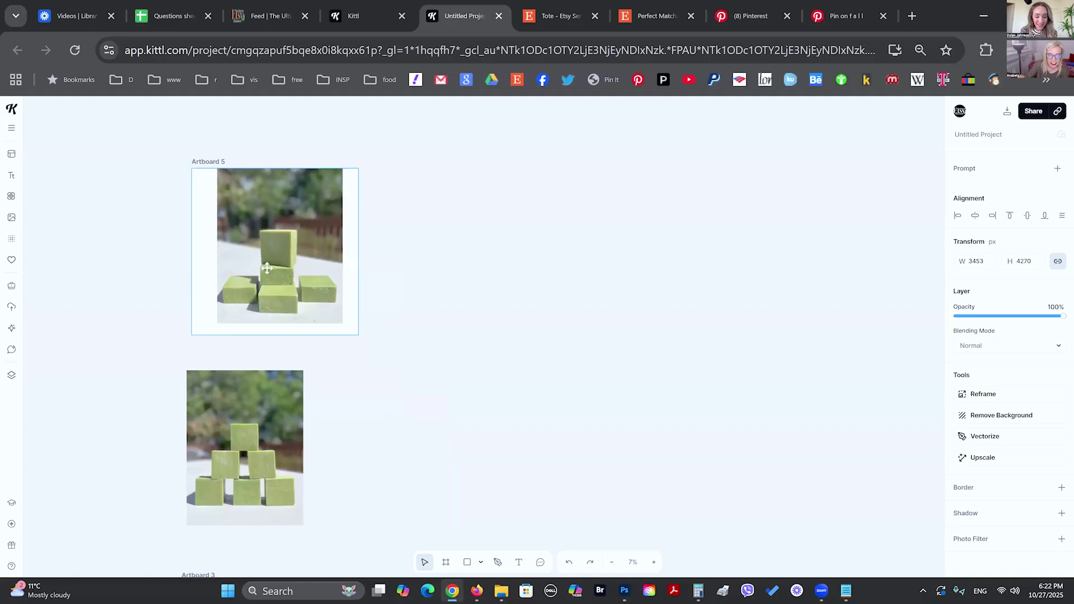
# Create a smartboard from the green soap Artboard 5.
pyautogui.click(295, 296)
pyautogui.press('Escape')
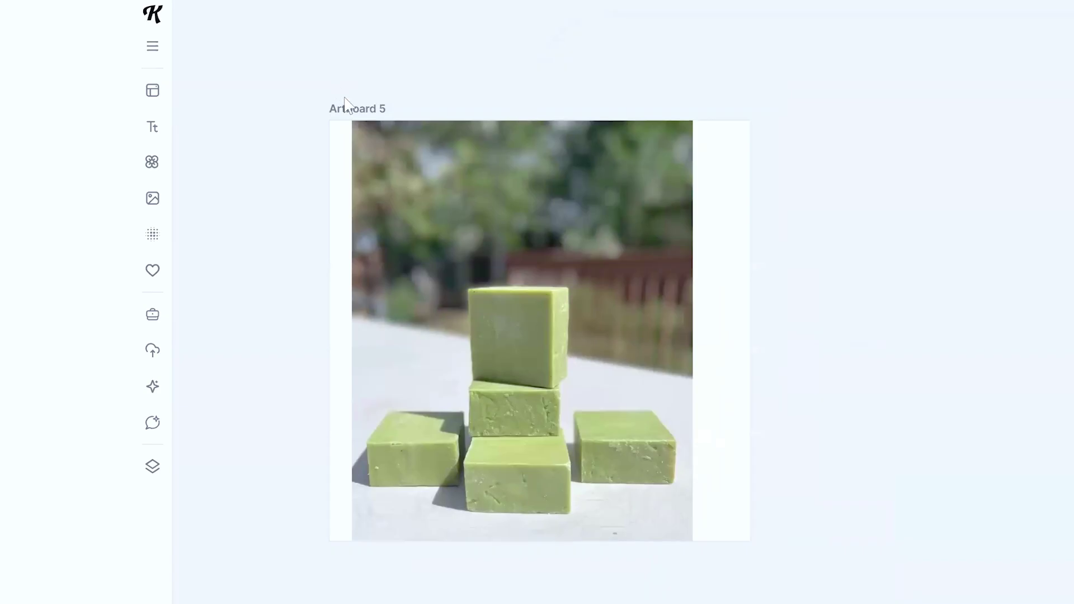
pyautogui.click(351, 107)
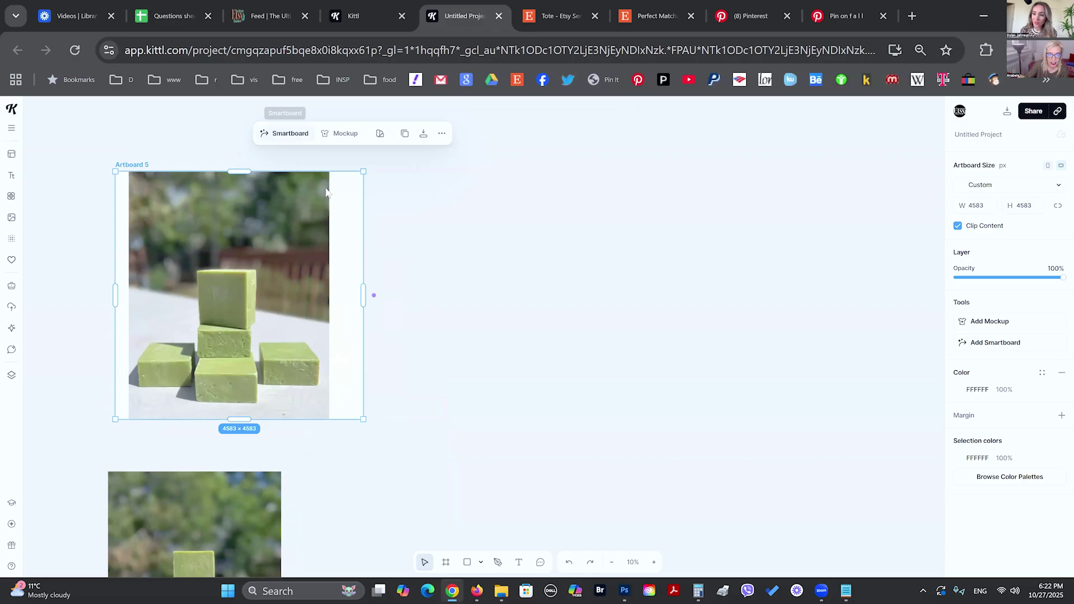
pyautogui.click(580, 66)
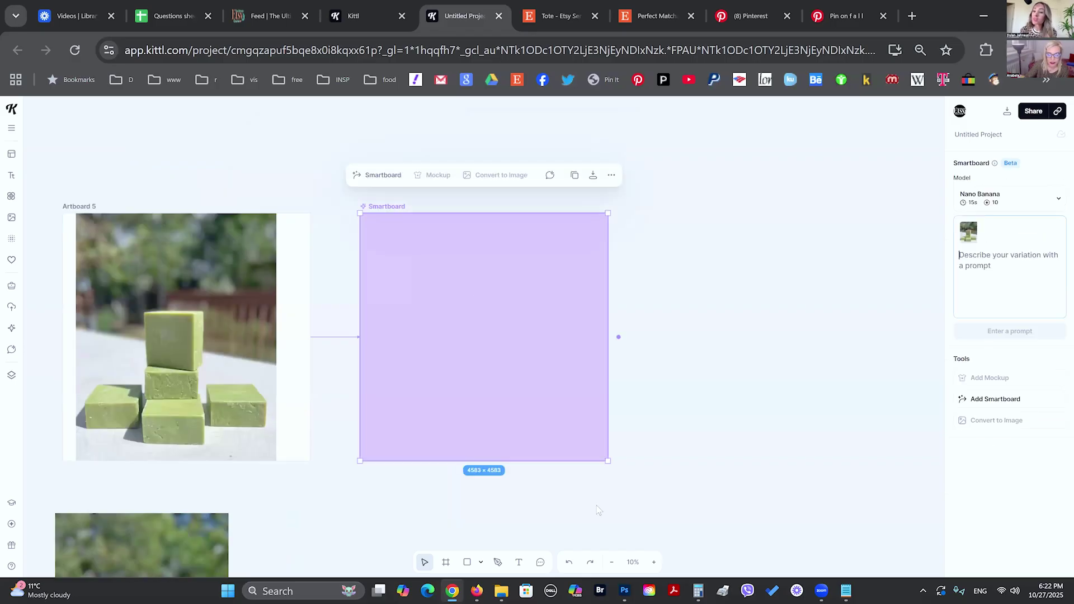
# Generate the exact soap placed in a luxury dark gold gift box on a dark brown surface.
pyautogui.write('take this e')
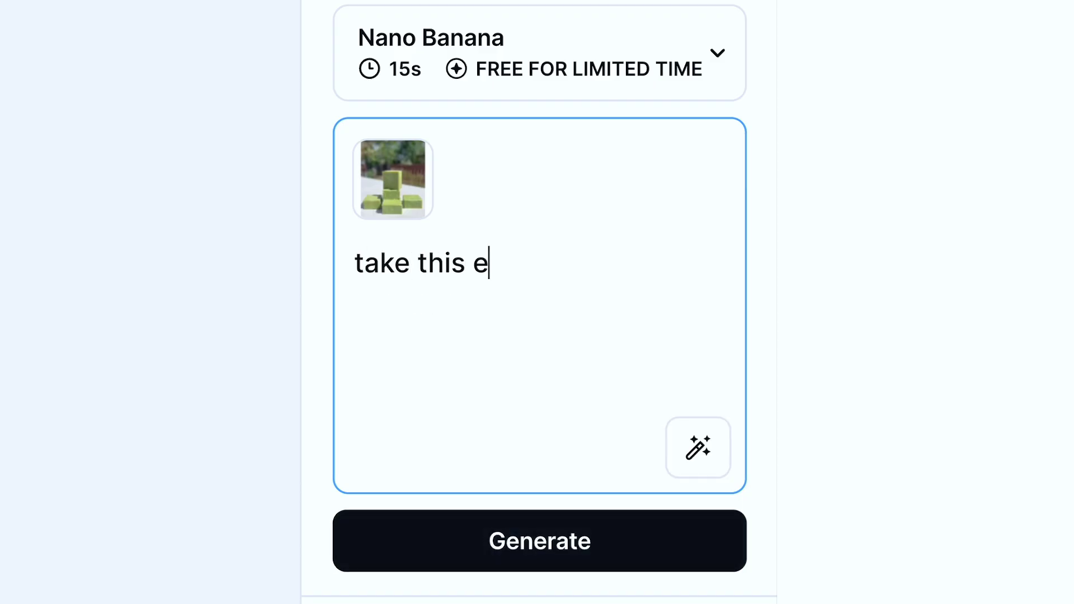
pyautogui.write('xact soap and ')
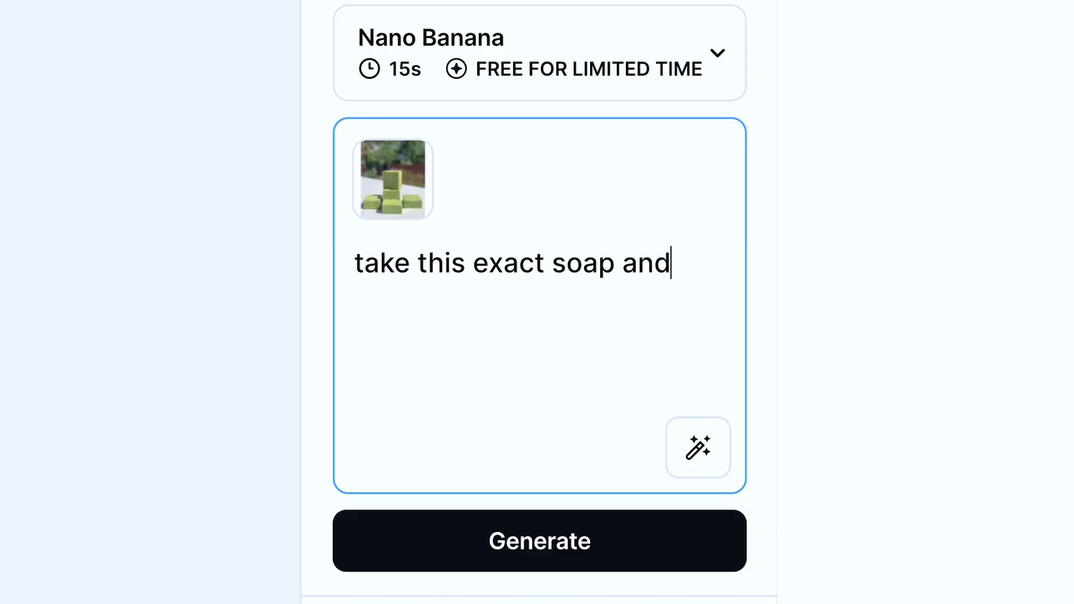
pyautogui.write('place it into ')
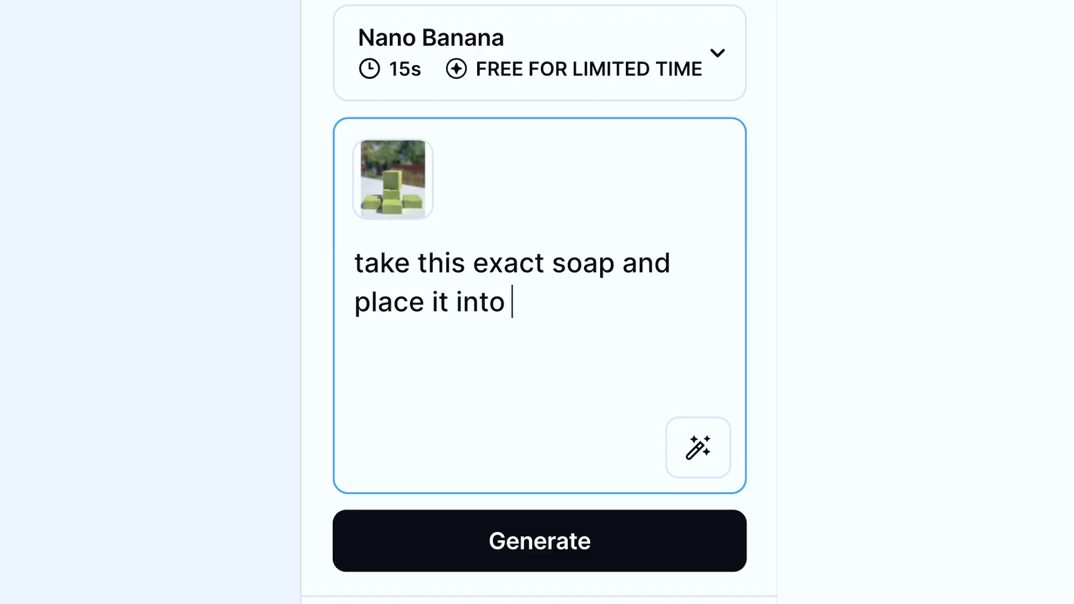
pyautogui.write('a luxury da')
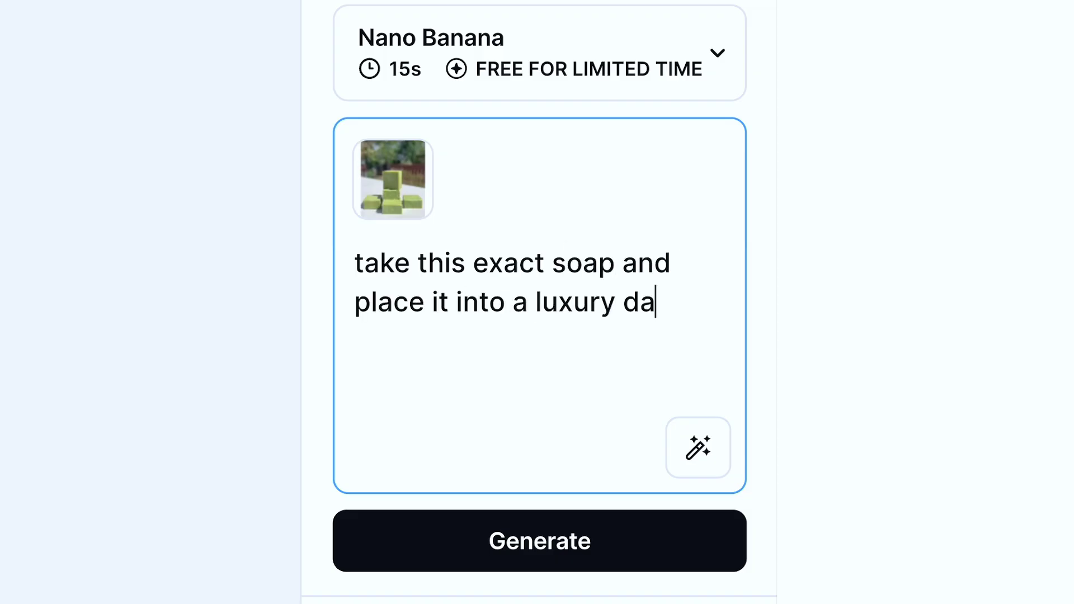
pyautogui.write('rk gold g')
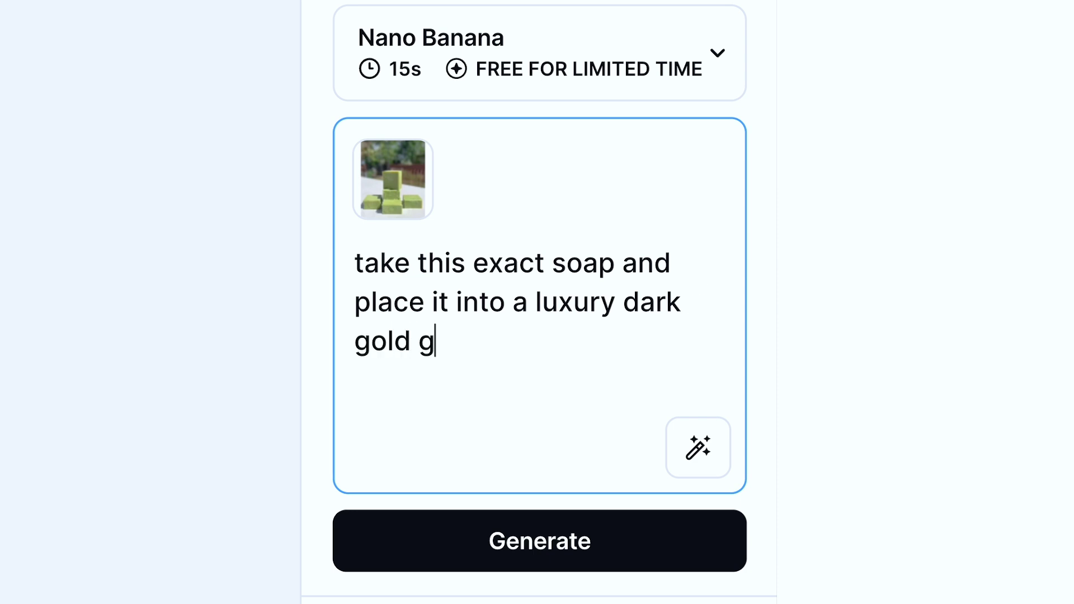
pyautogui.write('ift box on a dark brown')
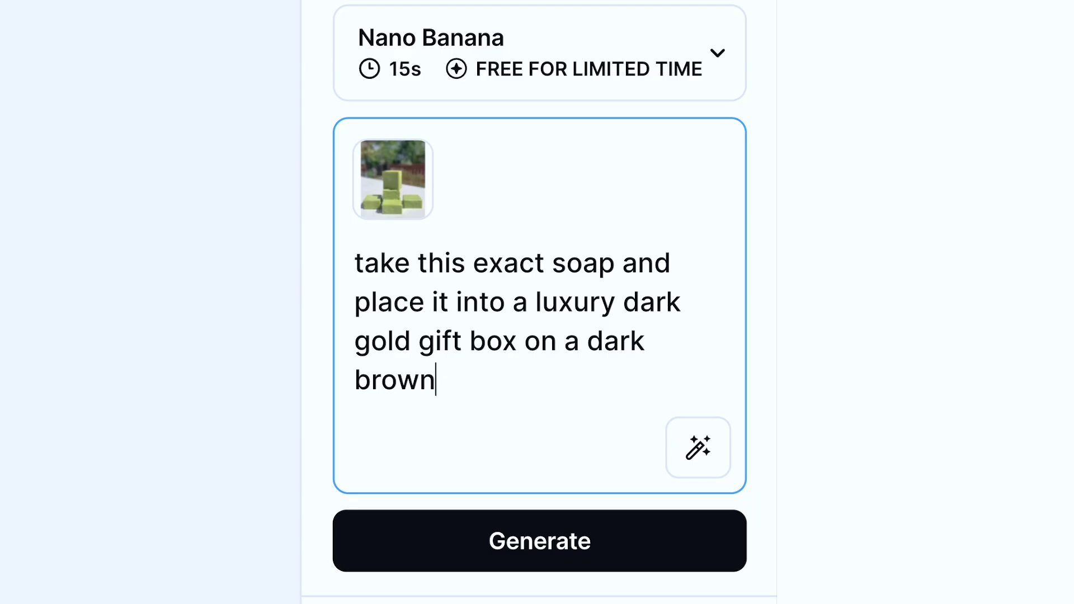
pyautogui.write(' surface with')
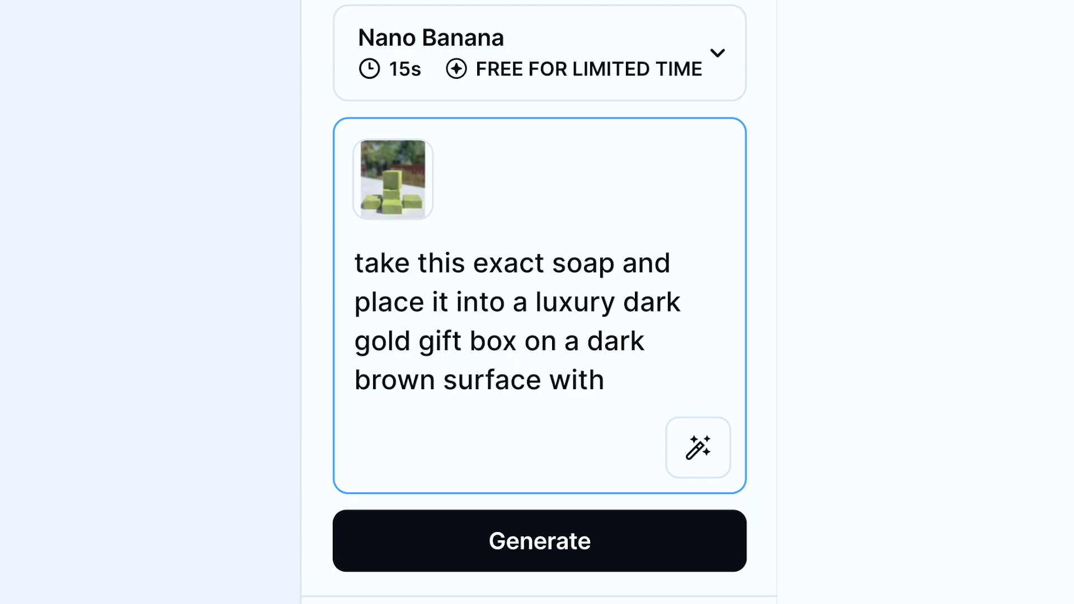
pyautogui.write(' strong natural s')
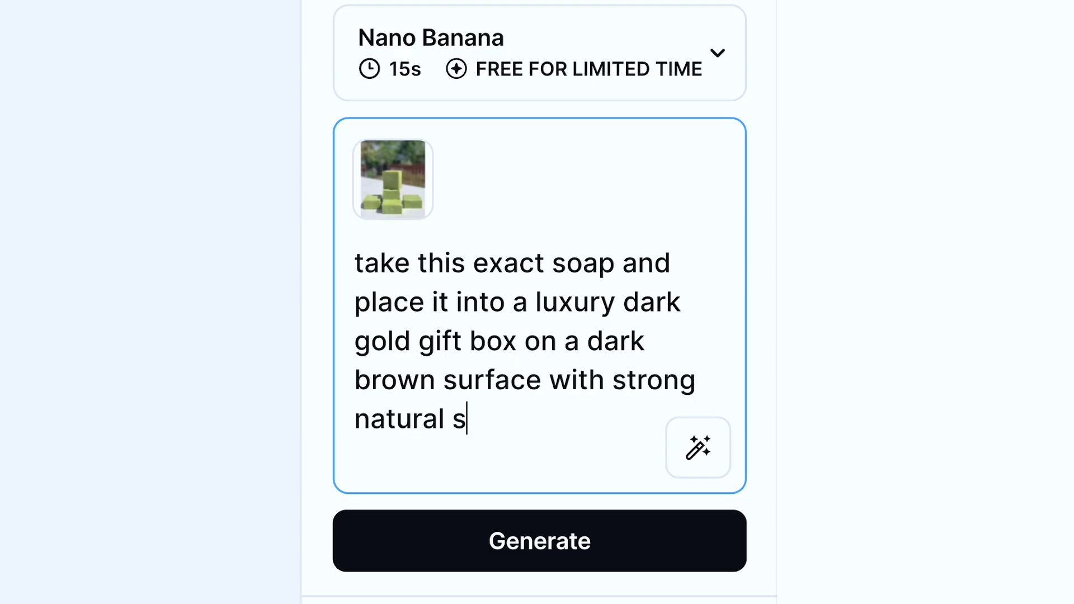
pyautogui.write('hadows')
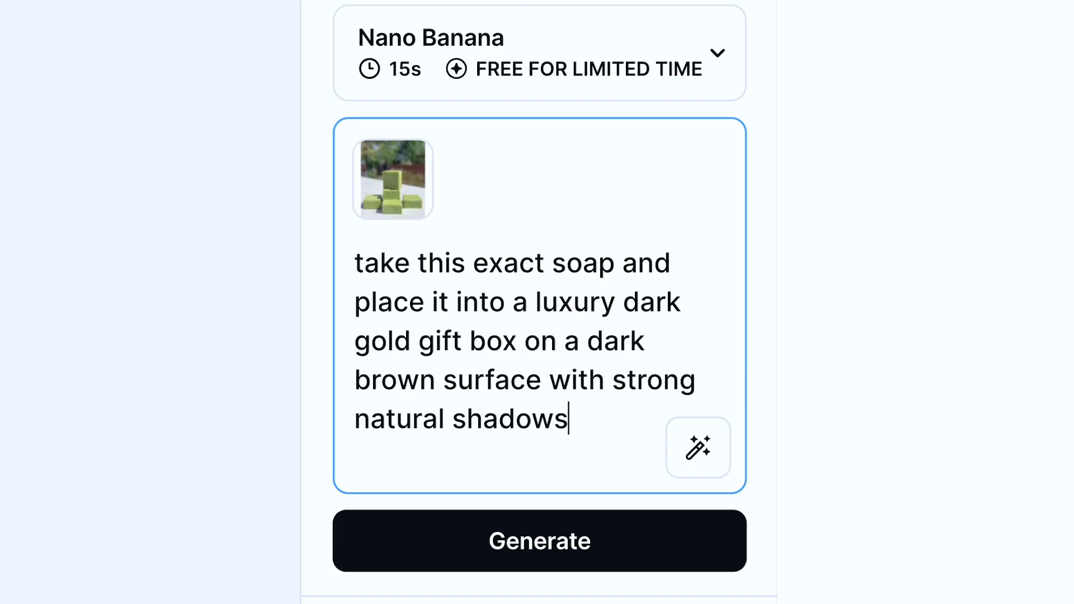
pyautogui.write('. Make this magazine editori')
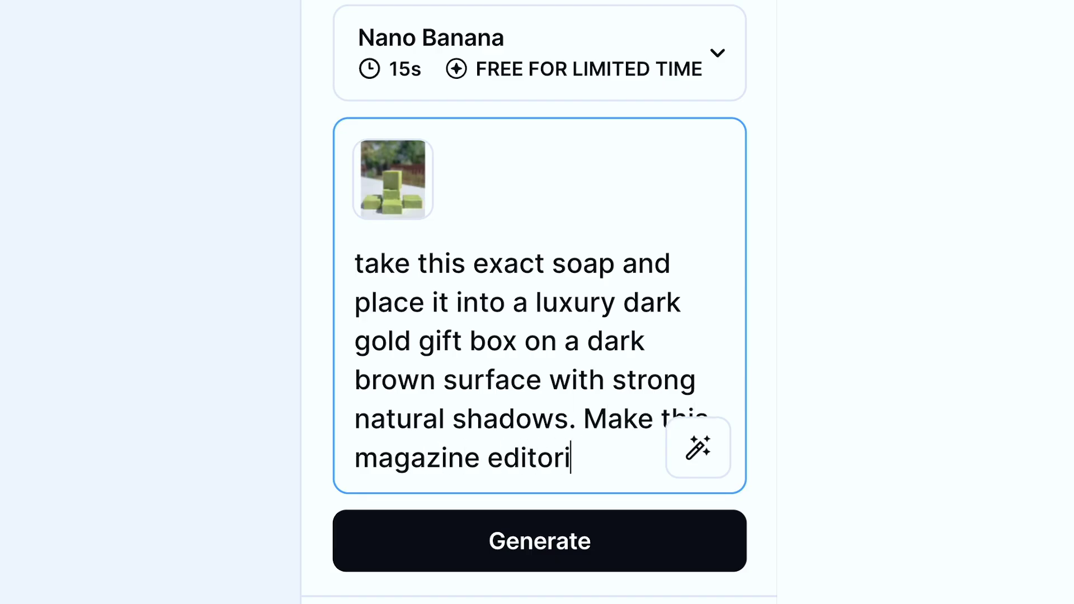
pyautogui.write('al luxur')
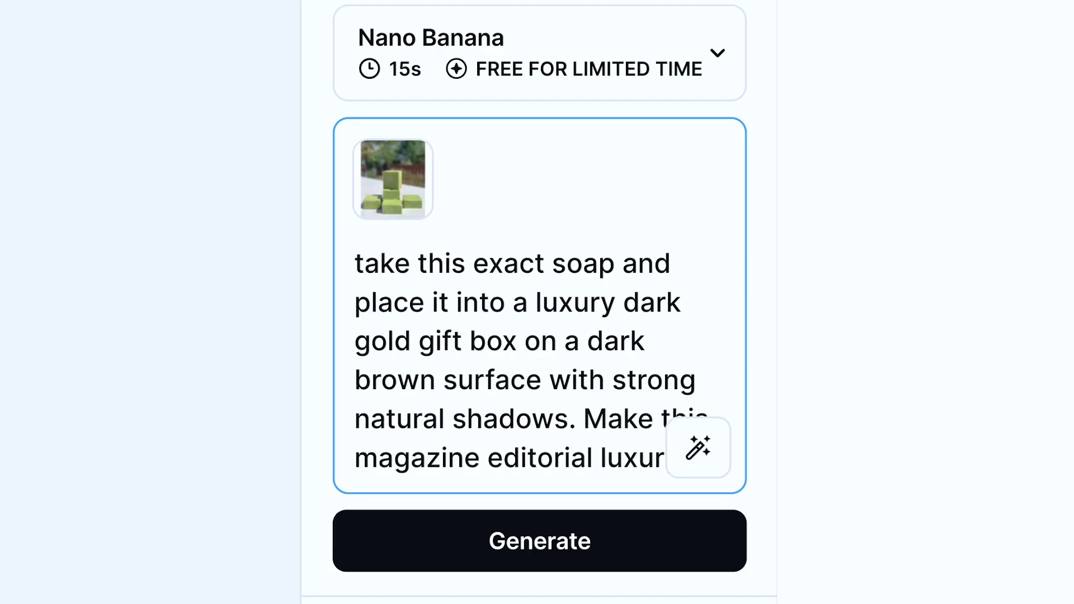
pyautogui.write('y styled.')
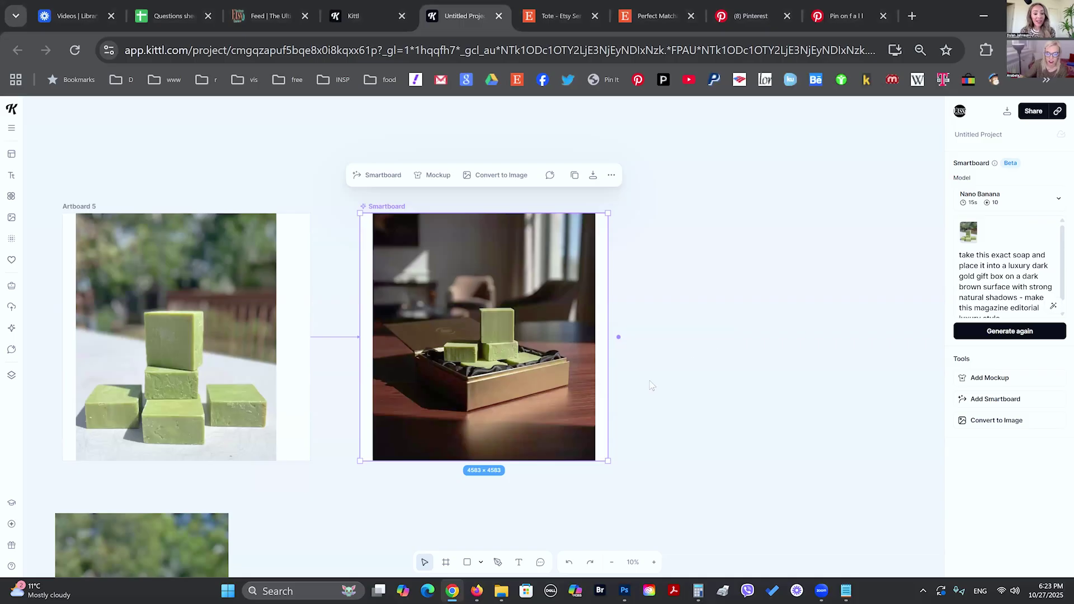
pyautogui.scroll(5, 472, 358)
pyautogui.scroll(-2, 453, 343)
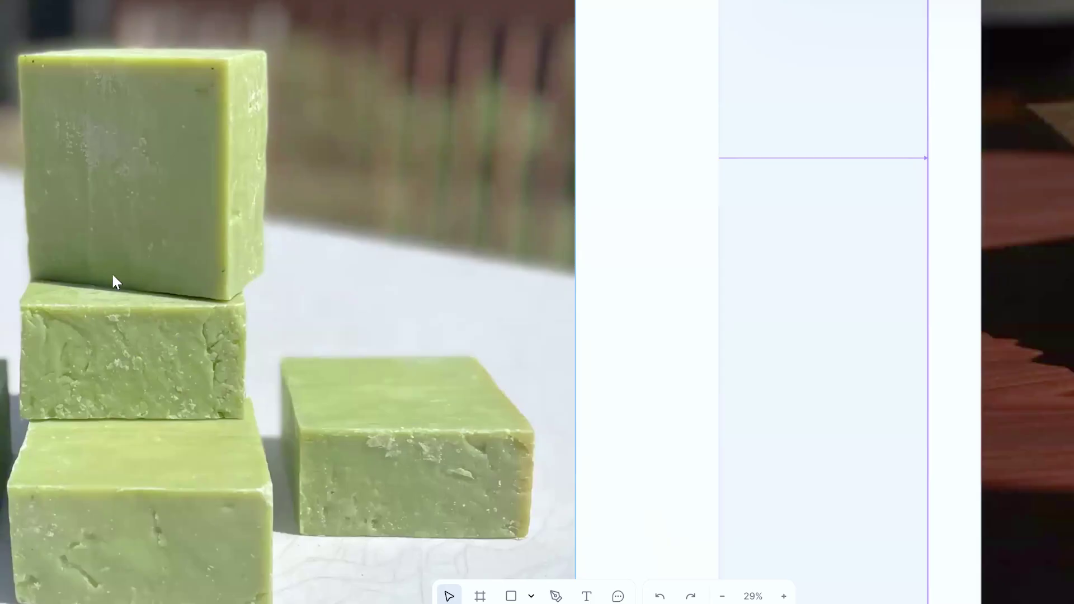
pyautogui.scroll(-5, 112, 272)
pyautogui.scroll(3, 748, 210)
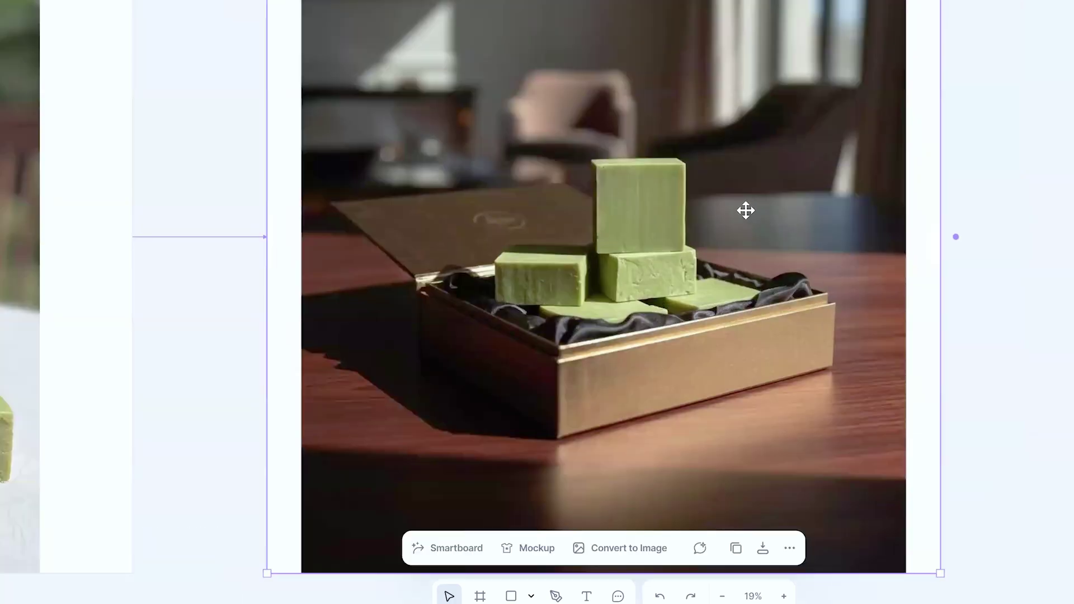
pyautogui.scroll(-10, 565, 194)
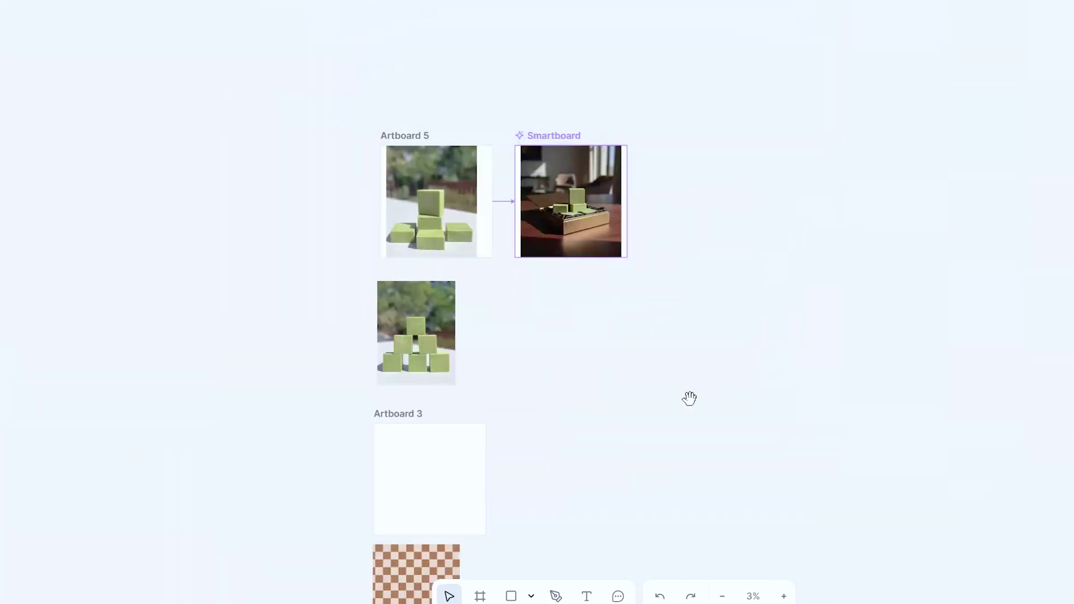
# Move the brown checkered pattern into Artboard 3 and generate a dark red and light muted pink smartboard version.
pyautogui.moveTo(689, 398); pyautogui.dragTo(628, 233)
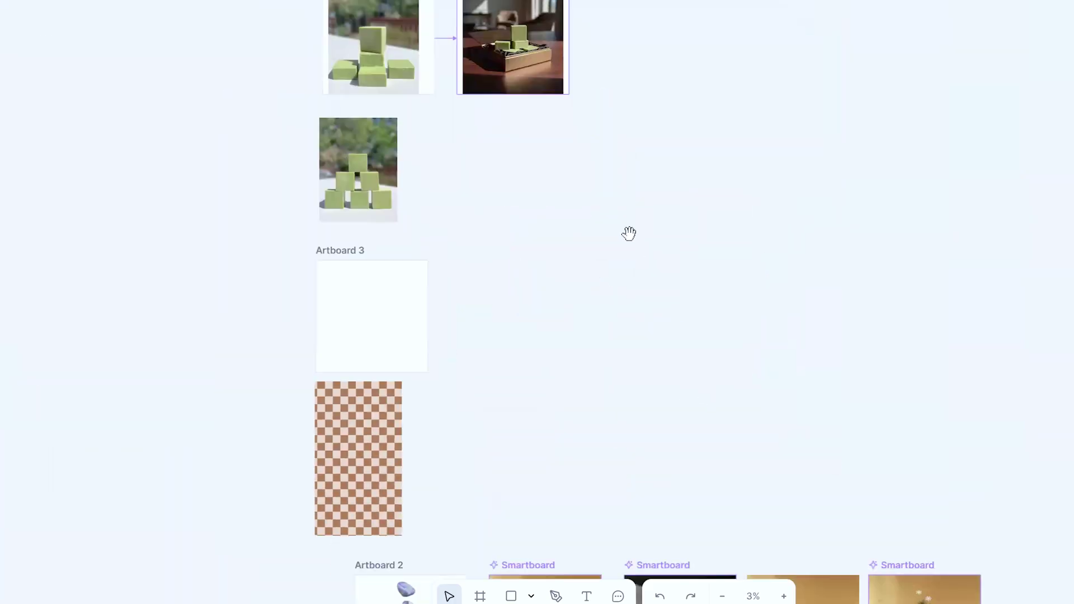
pyautogui.scroll(3, 489, 448)
pyautogui.click(273, 494)
pyautogui.moveTo(272, 494); pyautogui.dragTo(272, 287)
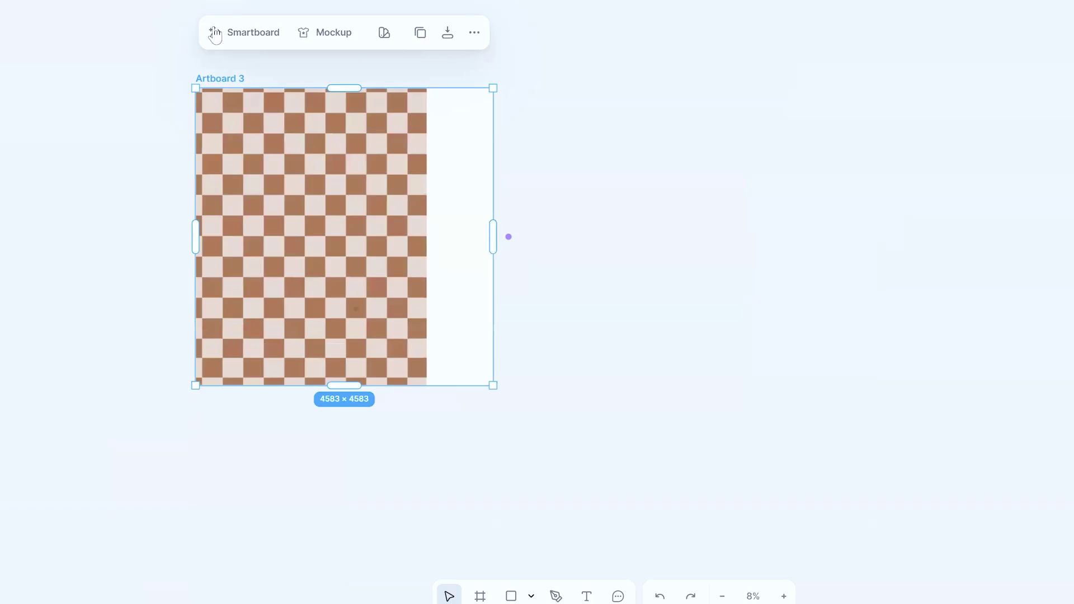
pyautogui.click(246, 32)
pyautogui.write('change this pattern to dark red and light mute pink')
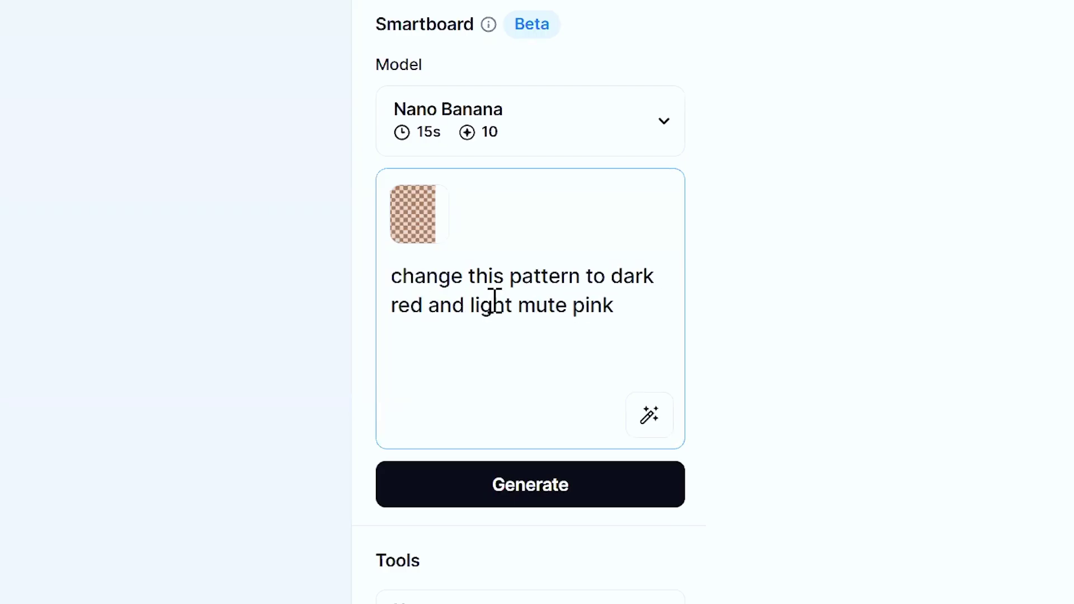
pyautogui.press('Return')
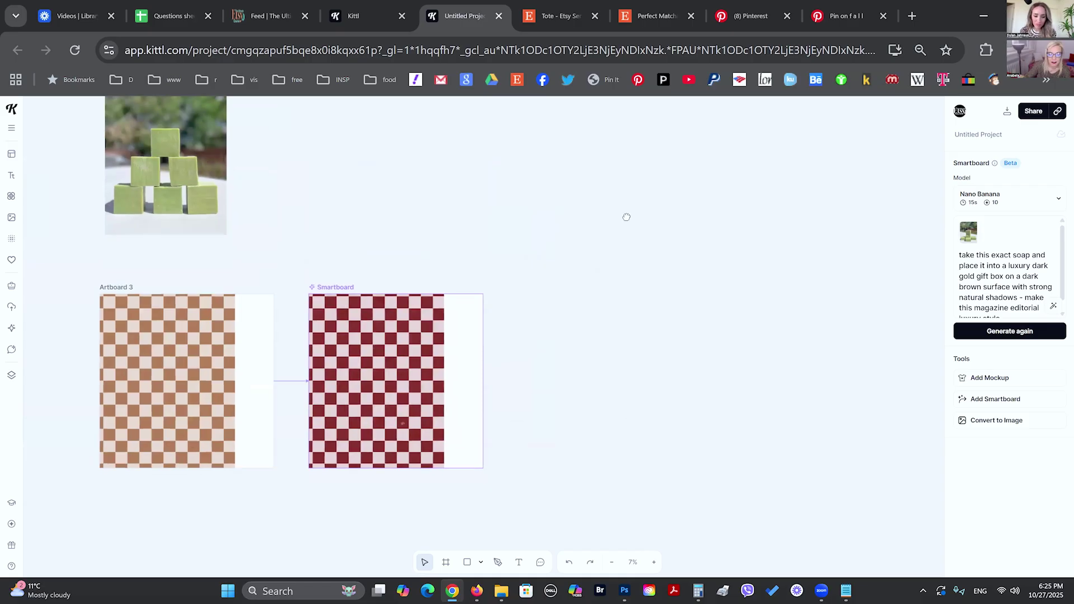
pyautogui.scroll(-8, 660, 369)
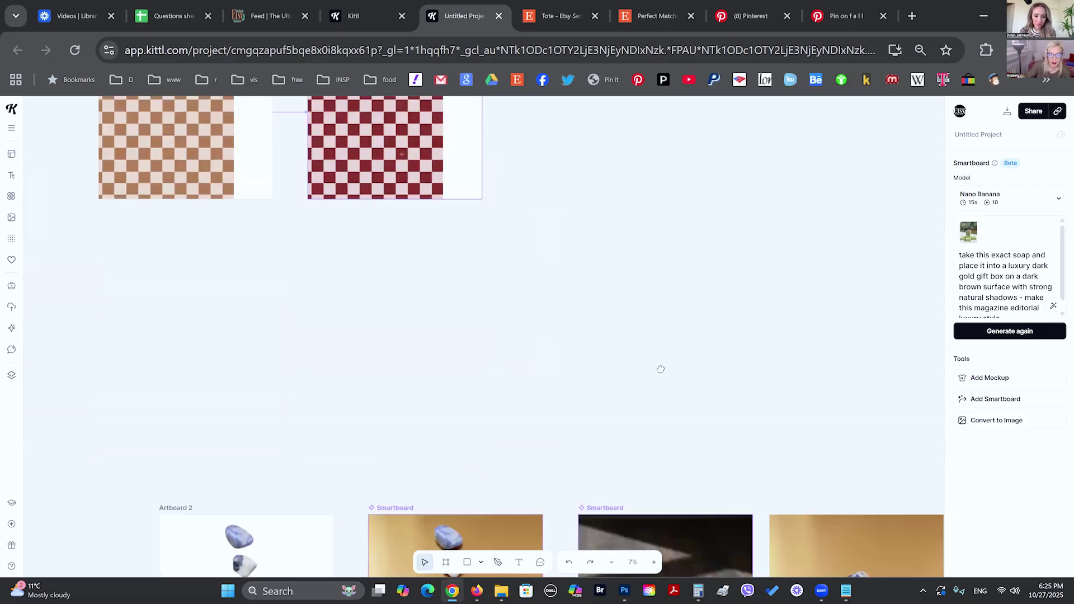
pyautogui.scroll(-4, 610, 268)
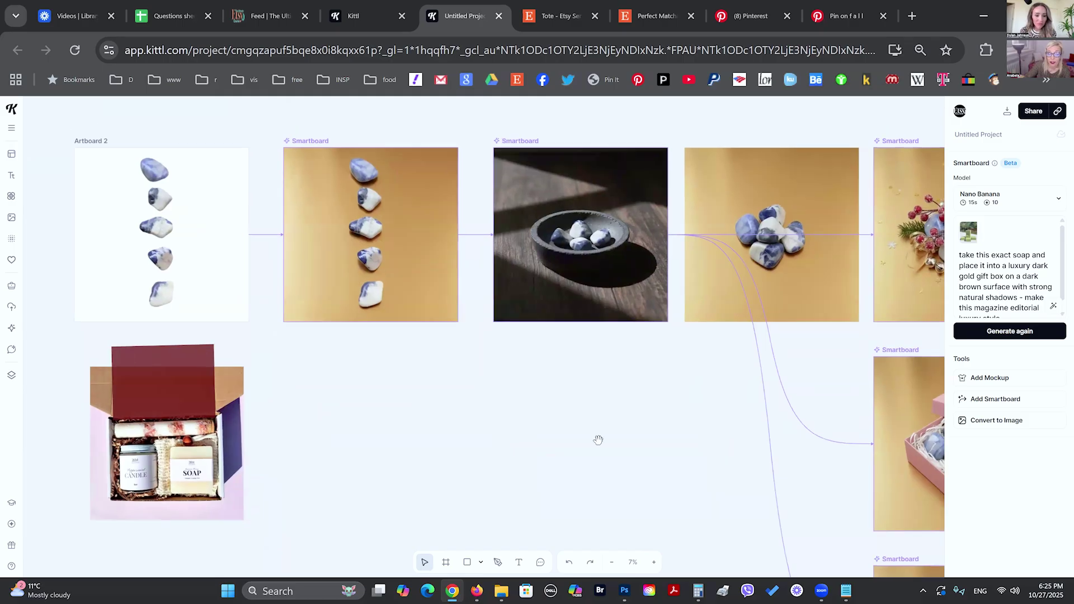
pyautogui.moveTo(584, 440); pyautogui.dragTo(578, 450)
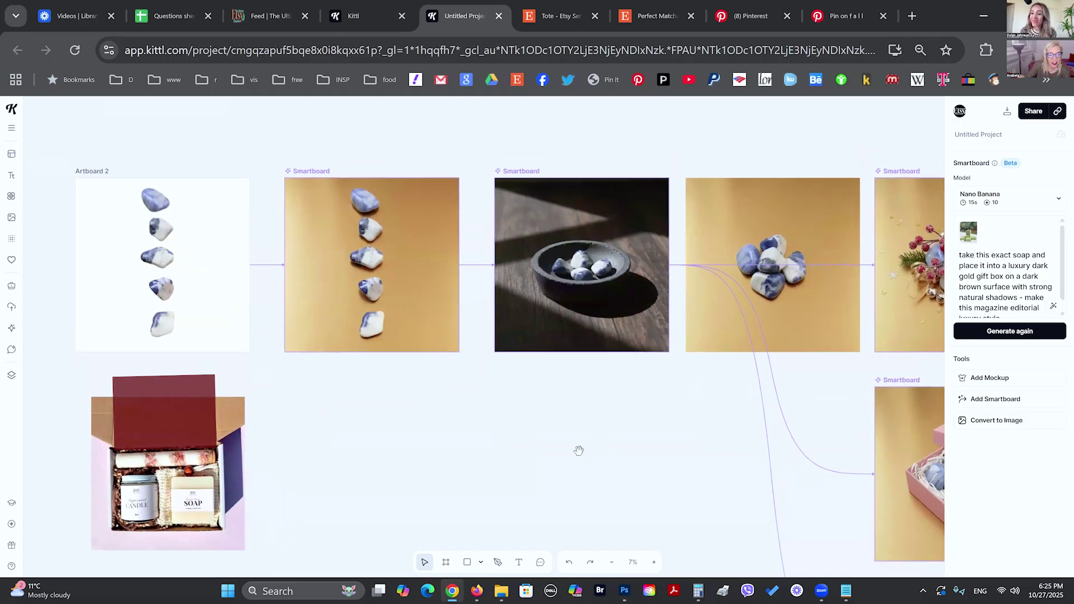
pyautogui.scroll(5, 167, 262)
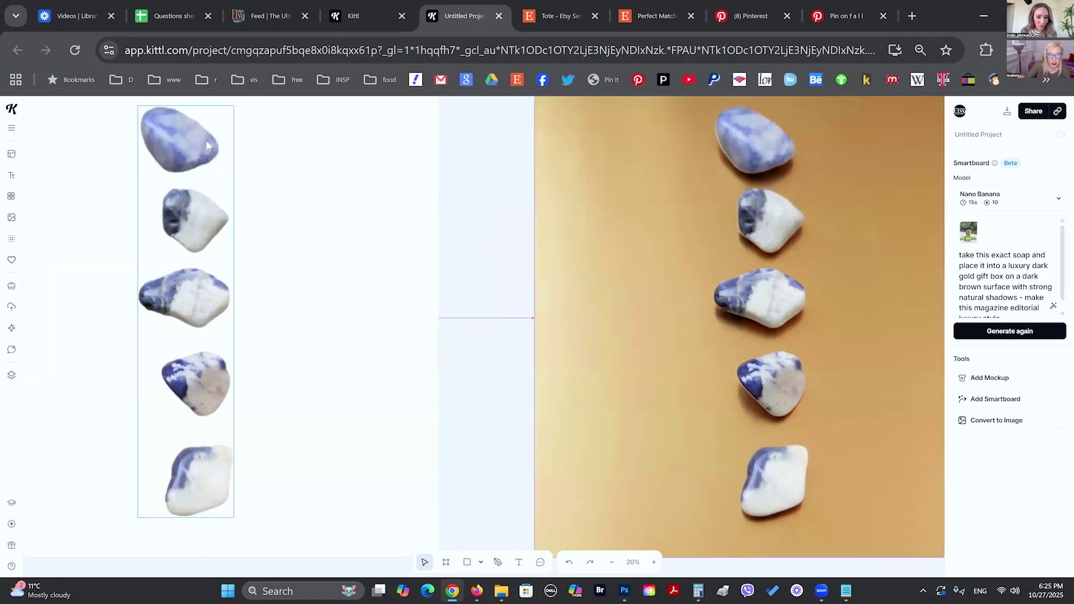
pyautogui.scroll(-2, 207, 317)
pyautogui.hscroll(3, 242, 338)
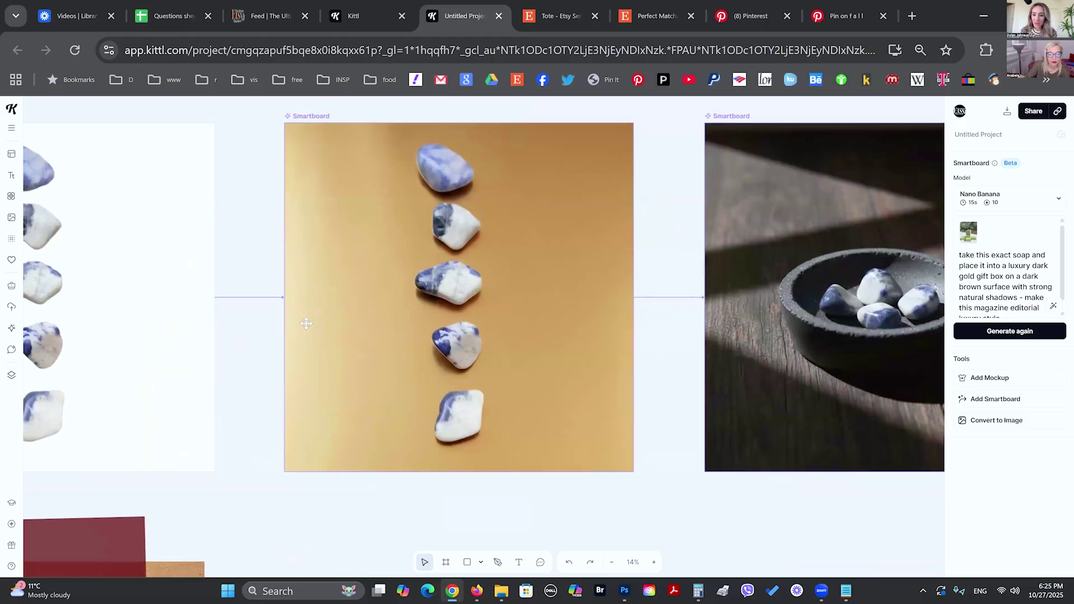
pyautogui.click(395, 286)
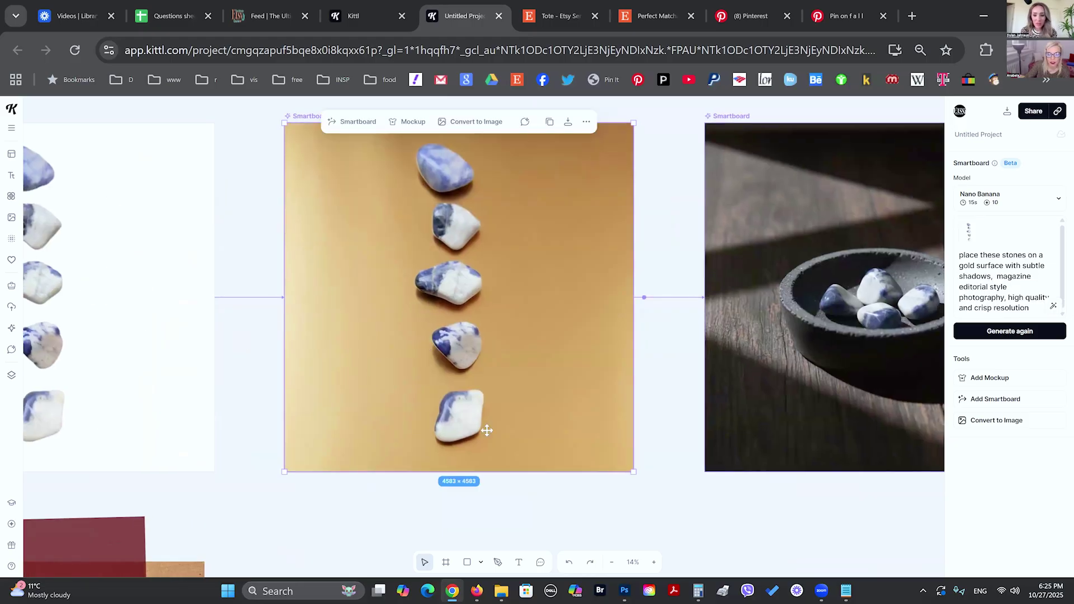
pyautogui.scroll(-2, 354, 451)
pyautogui.hscroll(3, 321, 450)
pyautogui.scroll(3, 503, 291)
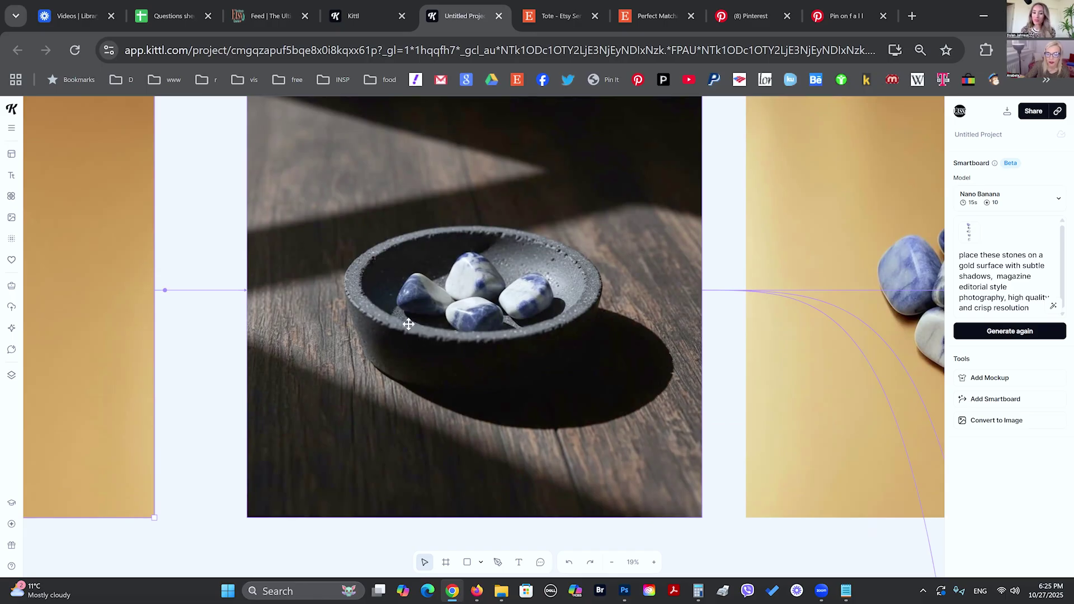
pyautogui.scroll(-5, 409, 324)
pyautogui.hscroll(5, 302, 353)
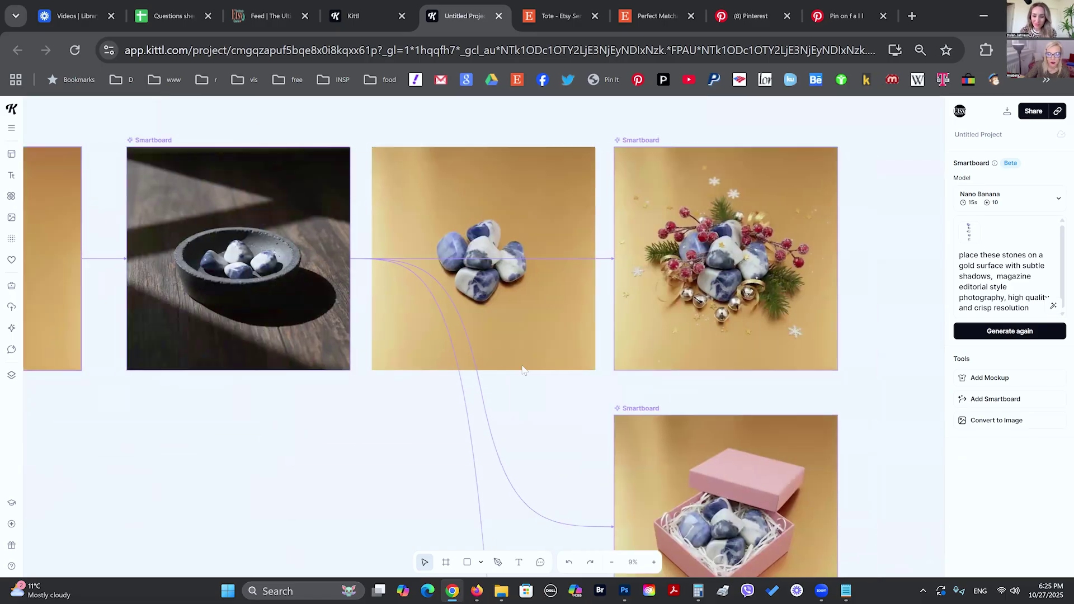
pyautogui.scroll(-5, 560, 380)
pyautogui.hscroll(5, 559, 380)
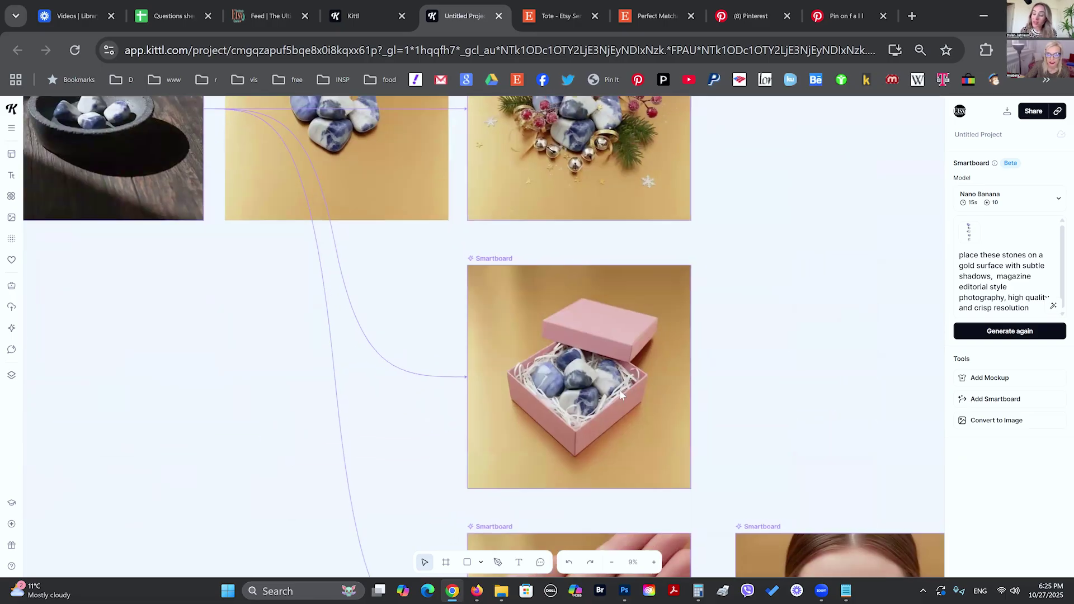
pyautogui.scroll(3, 621, 395)
pyautogui.scroll(-5, 621, 395)
pyautogui.moveTo(599, 448); pyautogui.dragTo(535, 267)
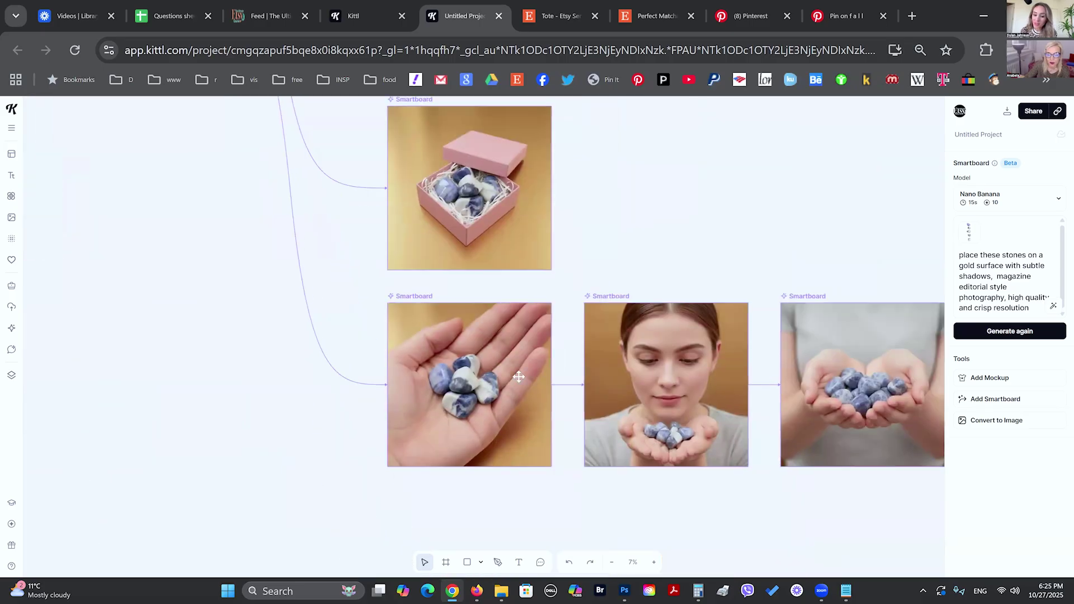
pyautogui.scroll(4, 519, 376)
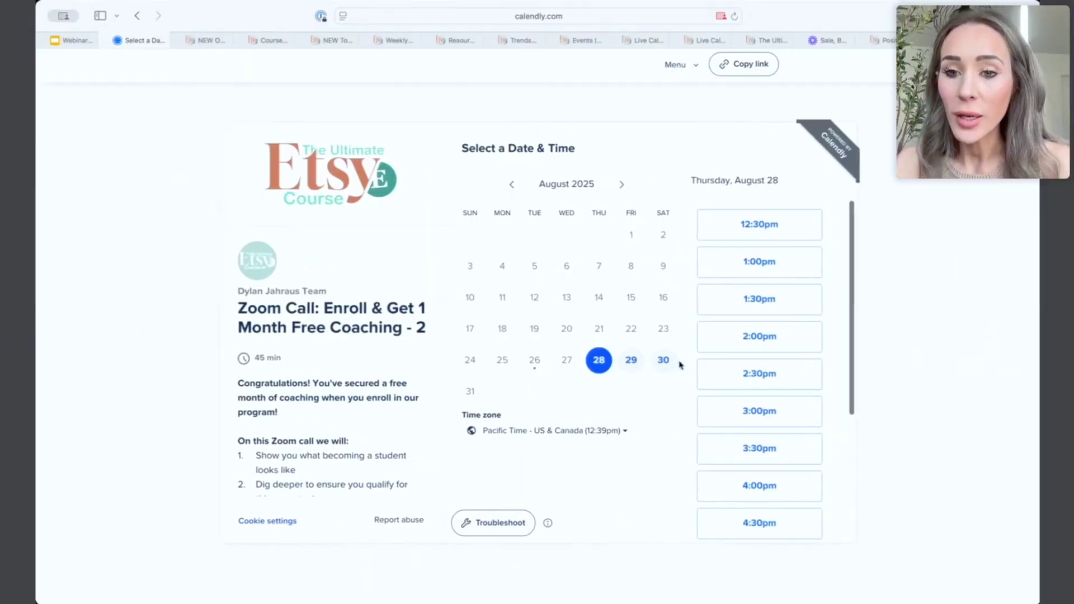
# On the Thursday, August 28 booking page, open the time zone dropdown.
pyautogui.scroll(-5, 803, 302)
pyautogui.click(576, 431)
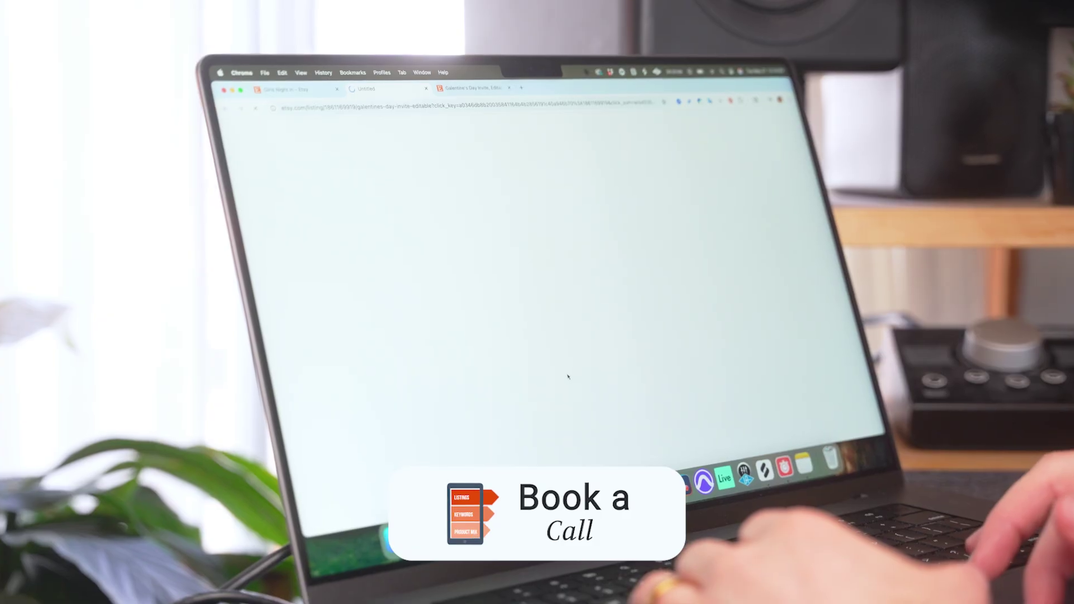
pyautogui.scroll(-5, 568, 376)
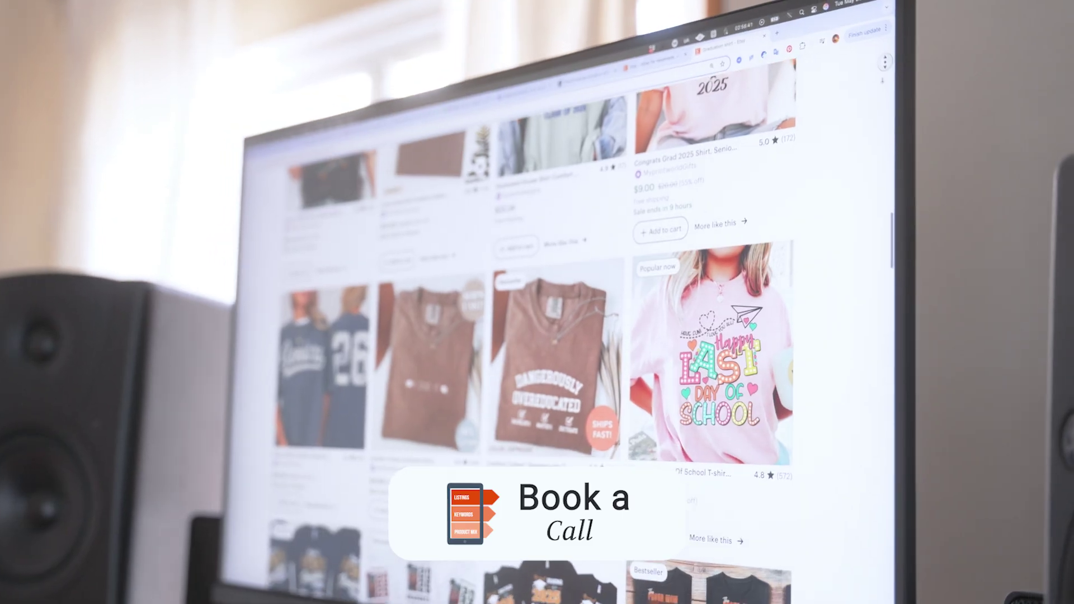
pyautogui.scroll(-3, 615, 336)
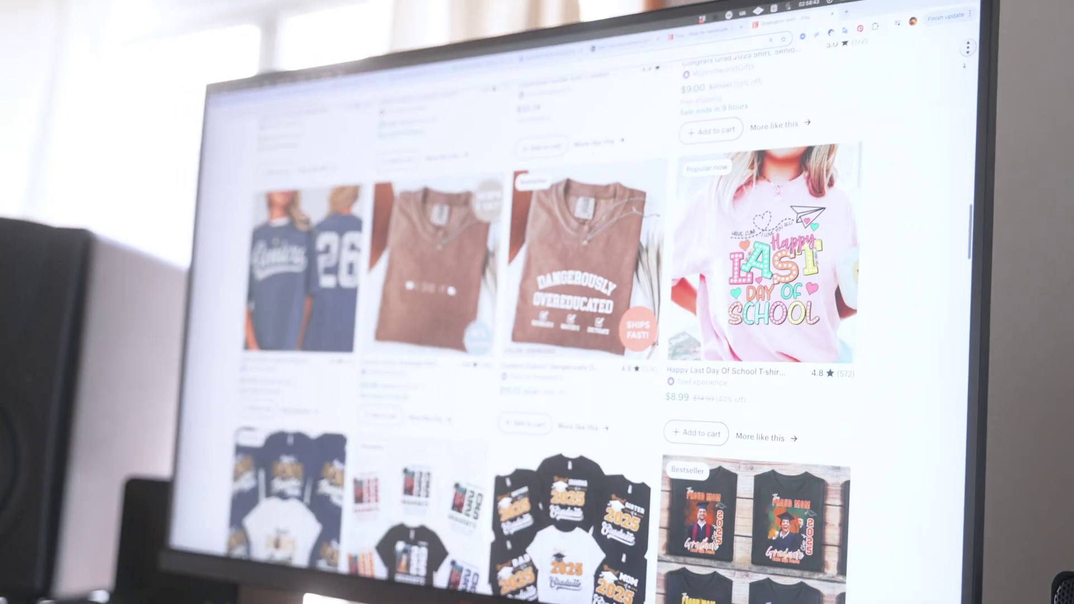